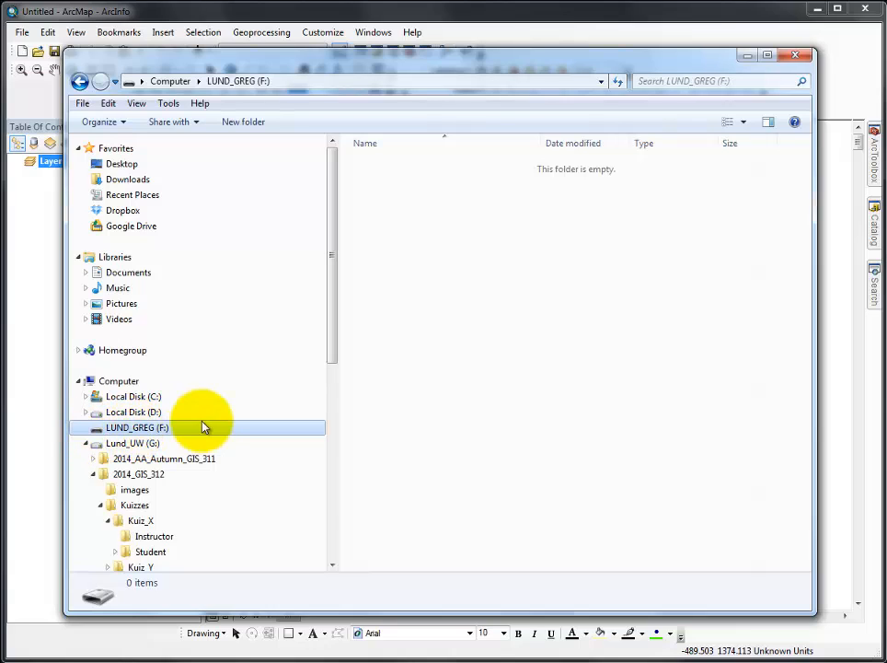
Create a folder named GIS_312_Directory at the root of the F: drive.
click(245, 125)
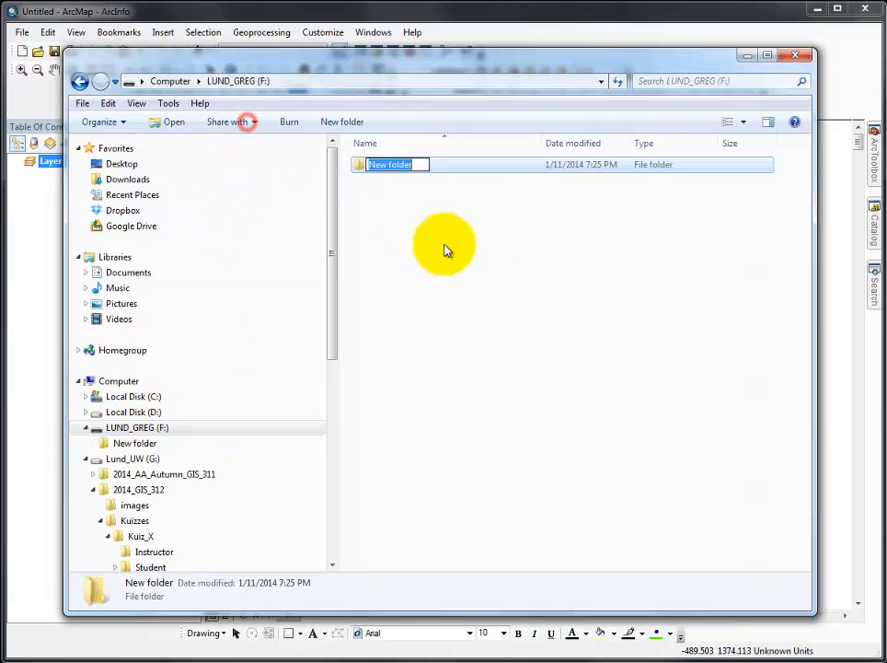
text(GIS_312_)
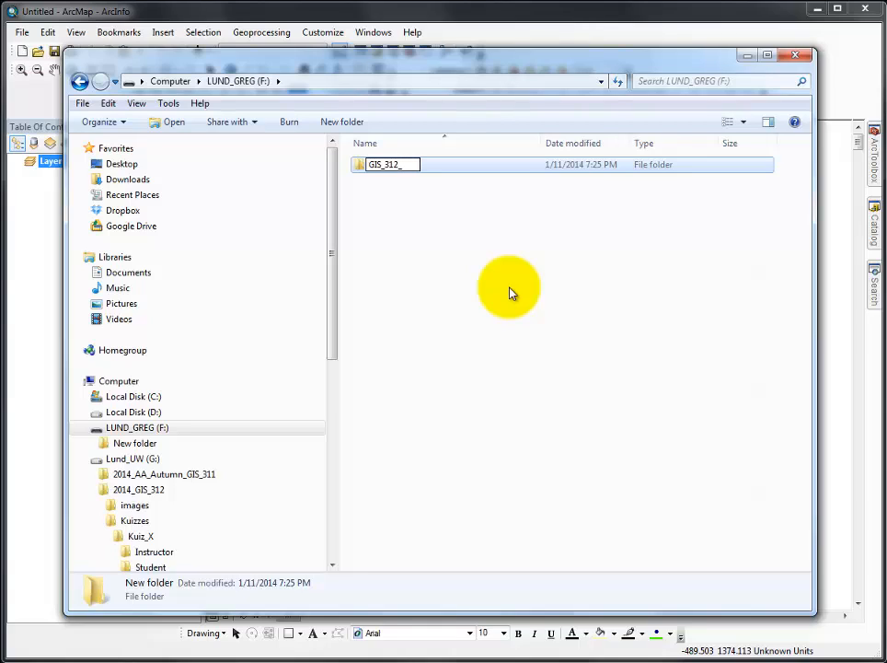
text(Directory)
click(512, 293)
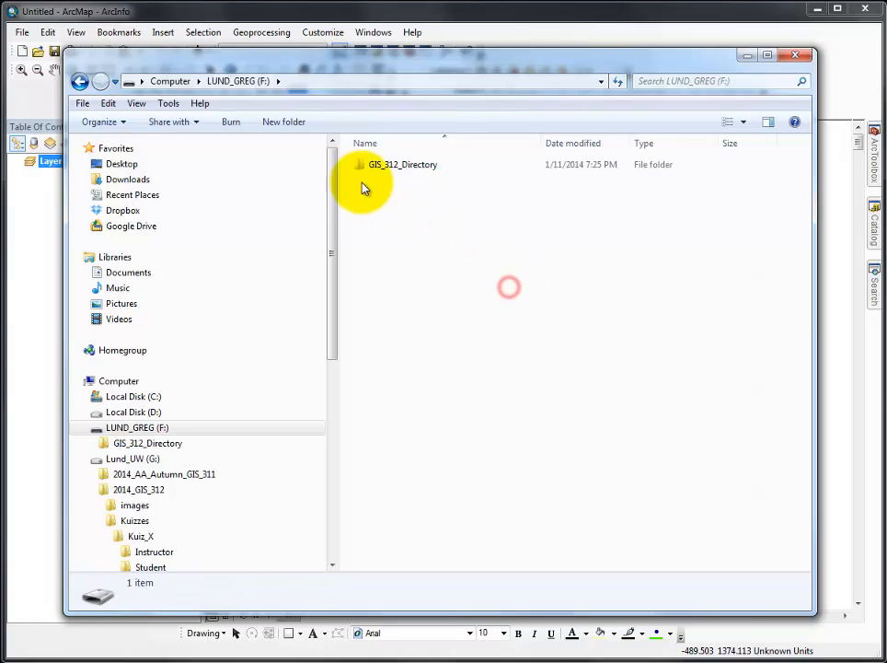
Open GIS_312_Directory and create a subfolder named GIS_311_Labs in it.
double_click(362, 168)
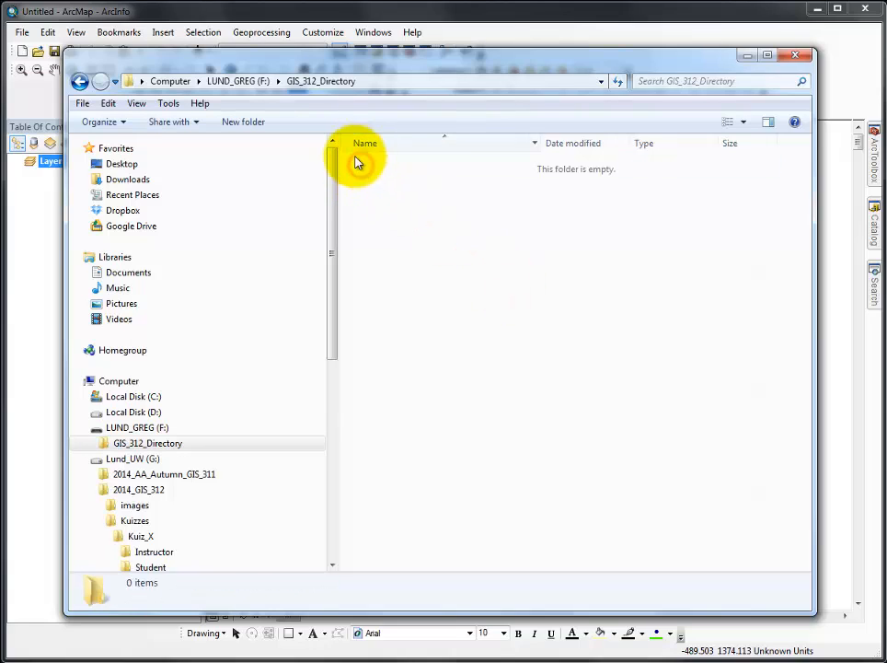
click(244, 122)
text(GI)
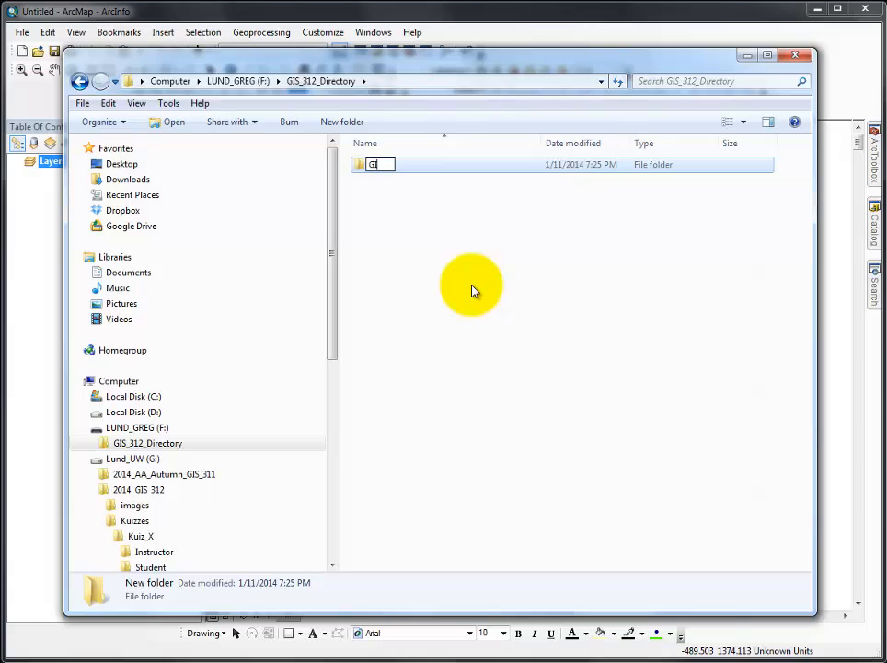
text(S_311_Labs)
key(Return)
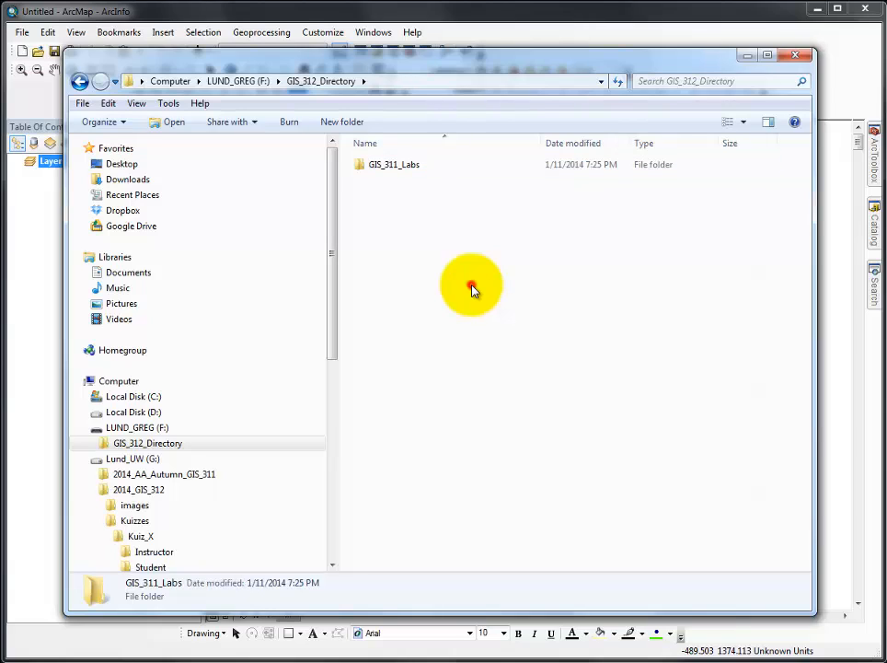
Open GIS_311_Labs and create a subfolder named Lab_2 in it.
double_click(386, 165)
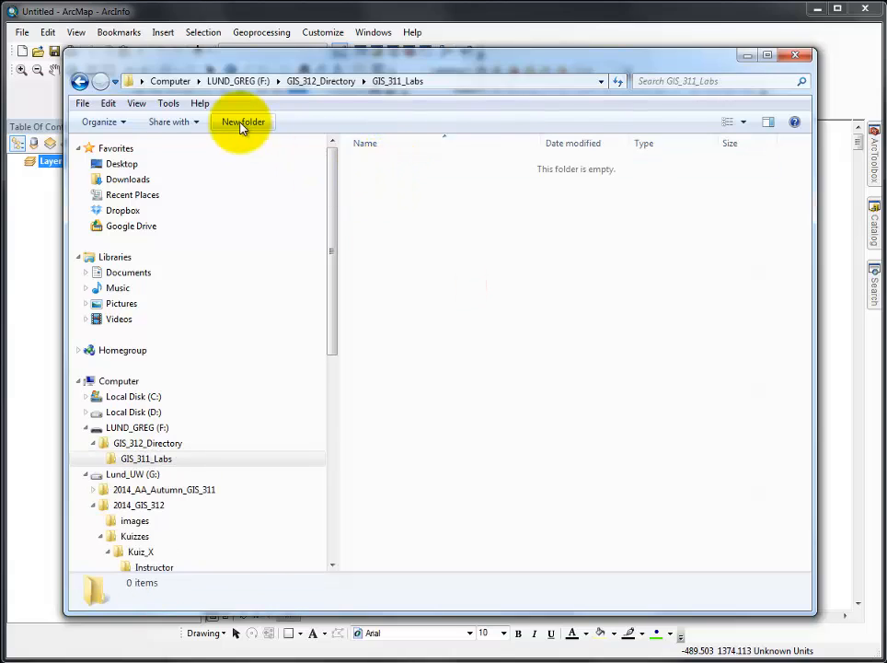
click(242, 121)
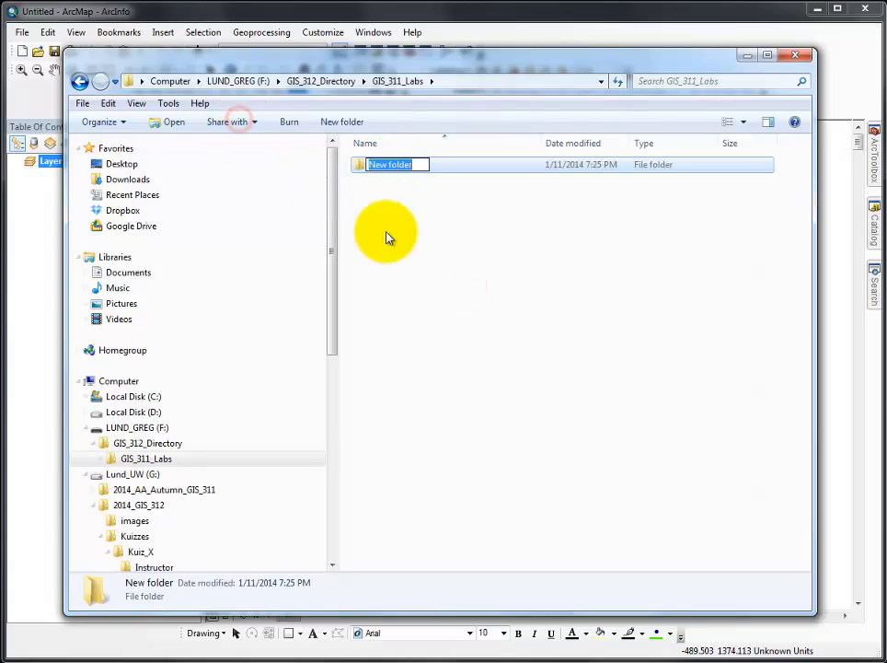
text(Lab_2)
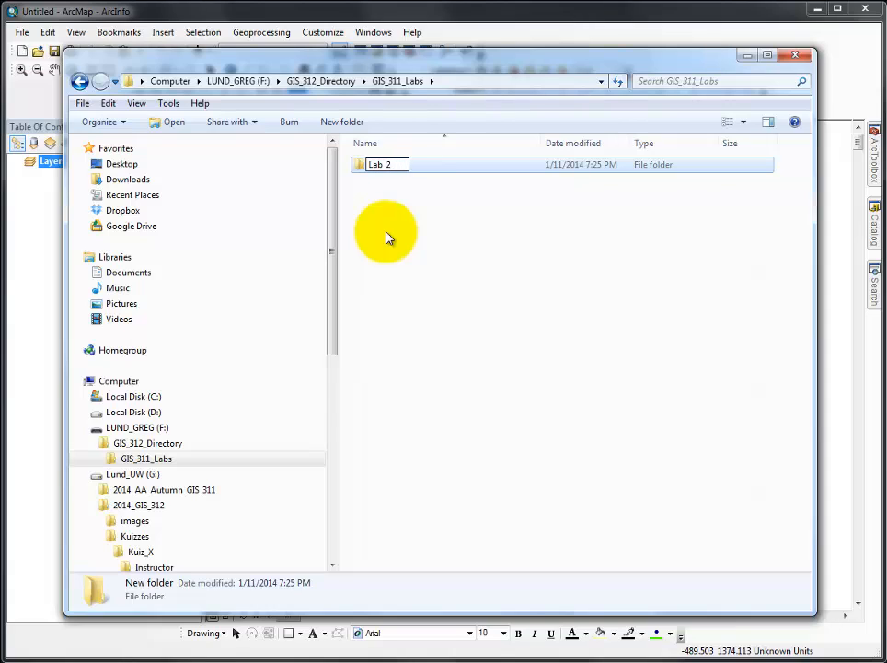
click(387, 237)
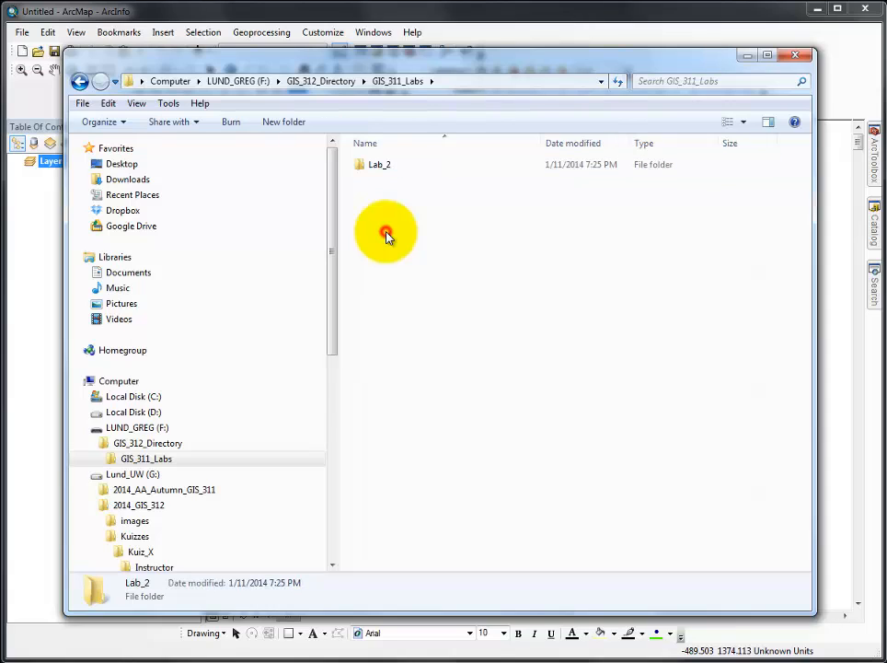
Open Lab_2 and create a subfolder named gwlgis_Lab_2 in it.
double_click(379, 166)
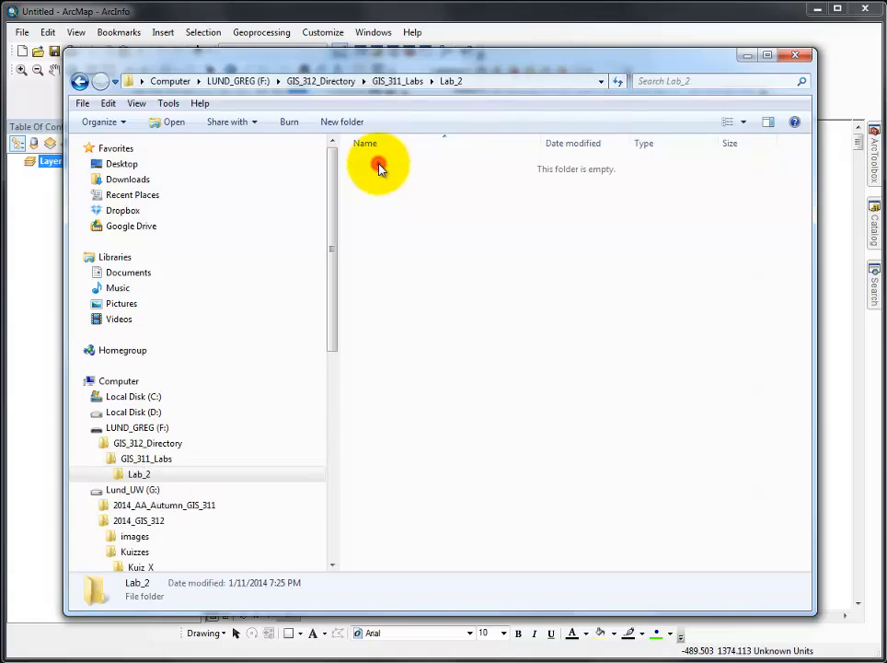
click(245, 122)
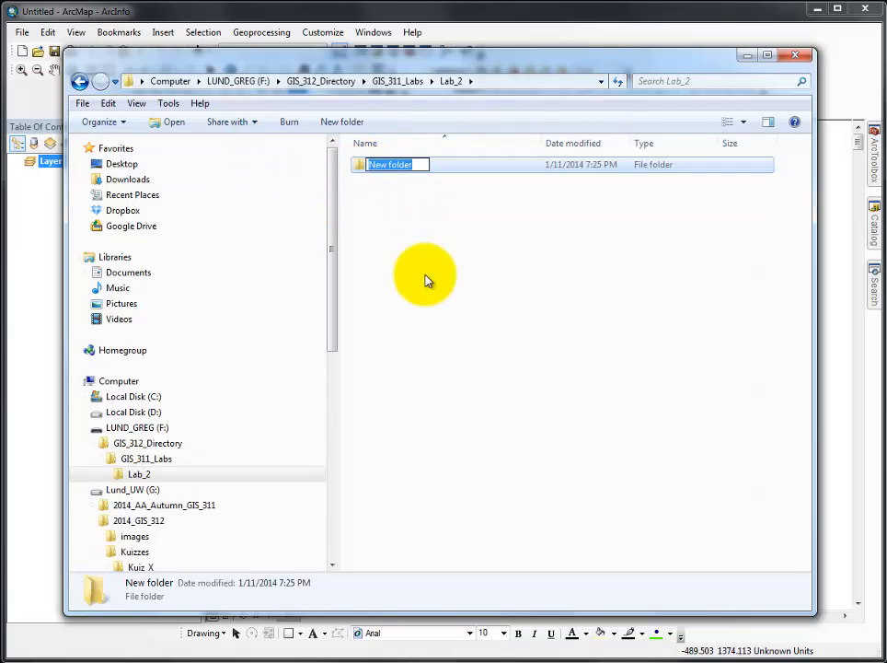
text(gwlg)
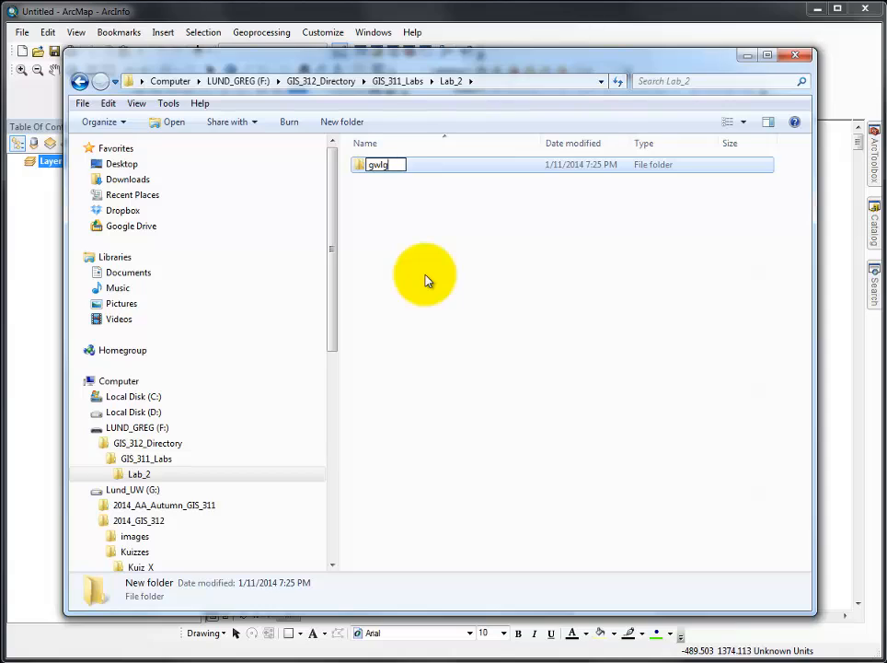
text(is_Lab_2)
key(Return)
click(425, 278)
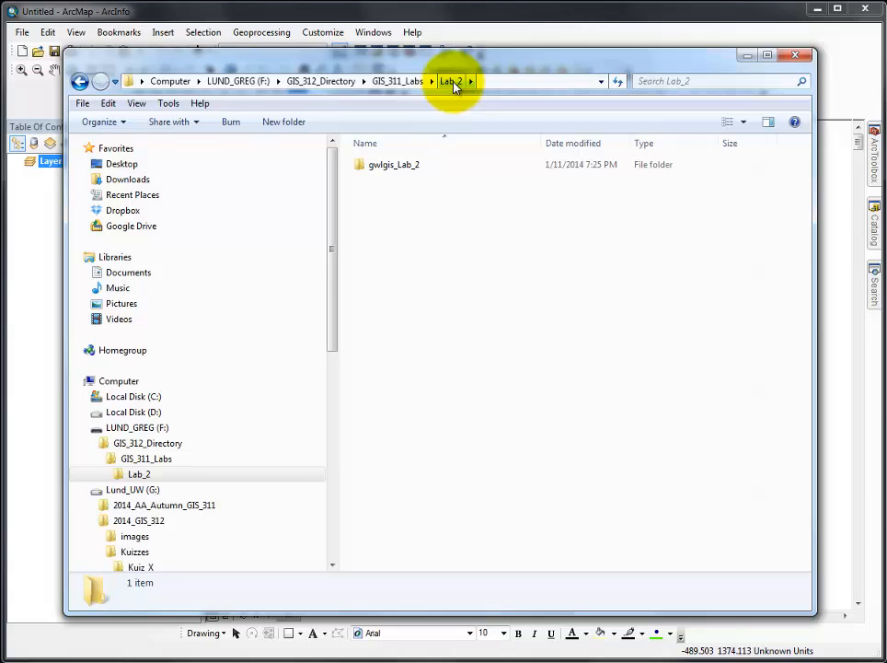
Open gwlgis_Lab_2 and create a subfolder named data_L2 in it.
double_click(391, 168)
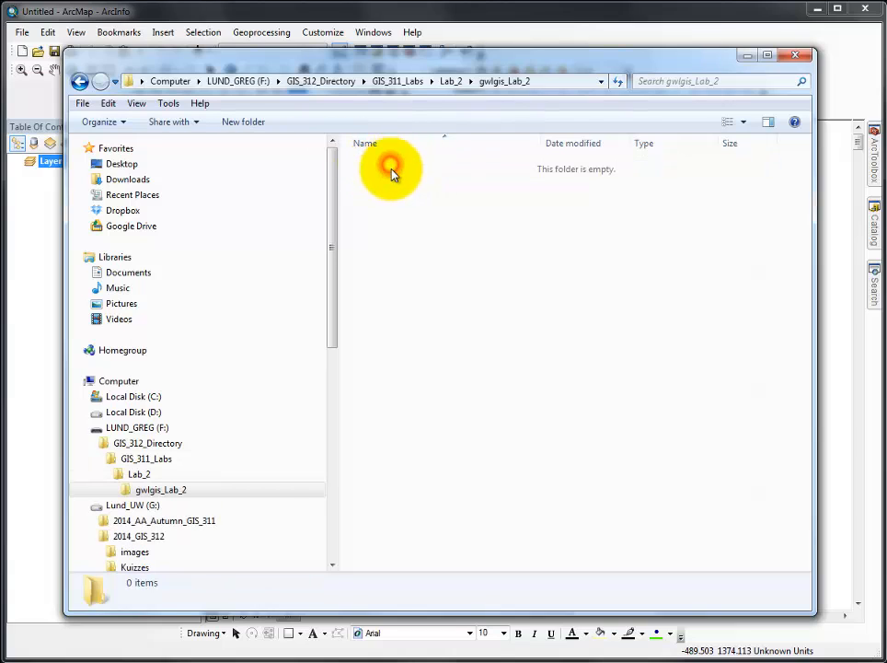
click(235, 125)
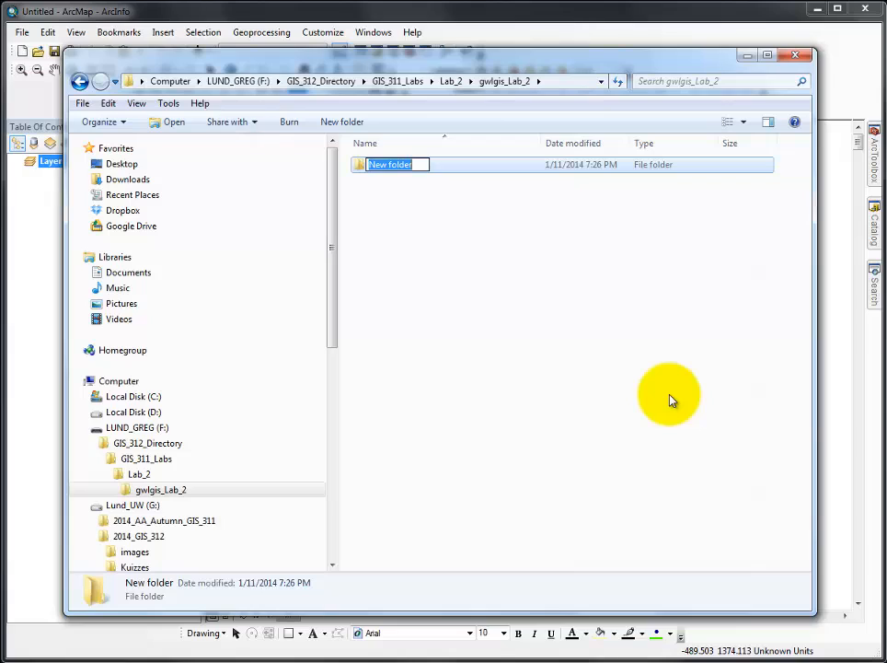
text(data_L)
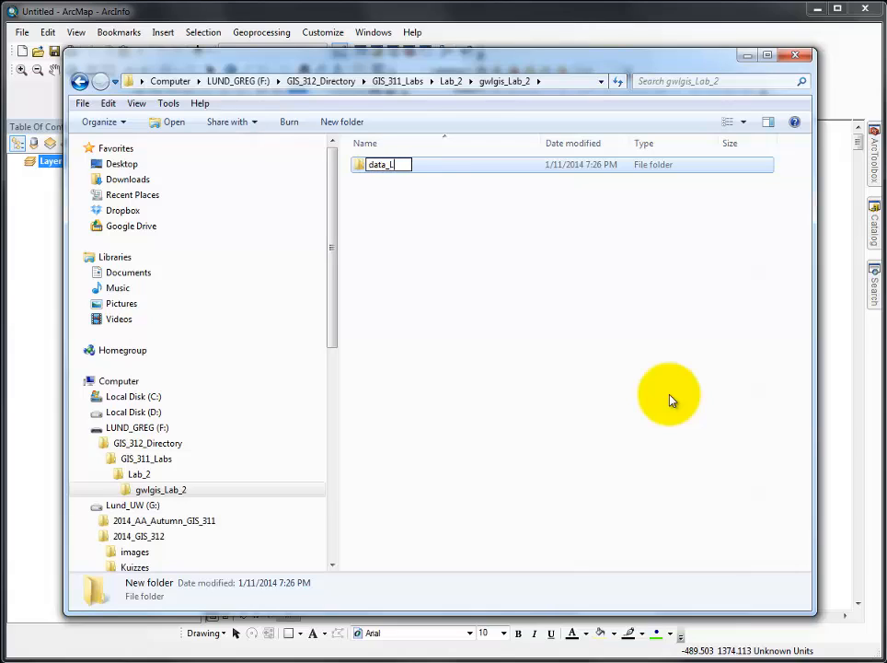
text(2)
click(481, 282)
Create a second subfolder named maps_L2 beside data_L2 in gwlgis_Lab_2.
click(284, 122)
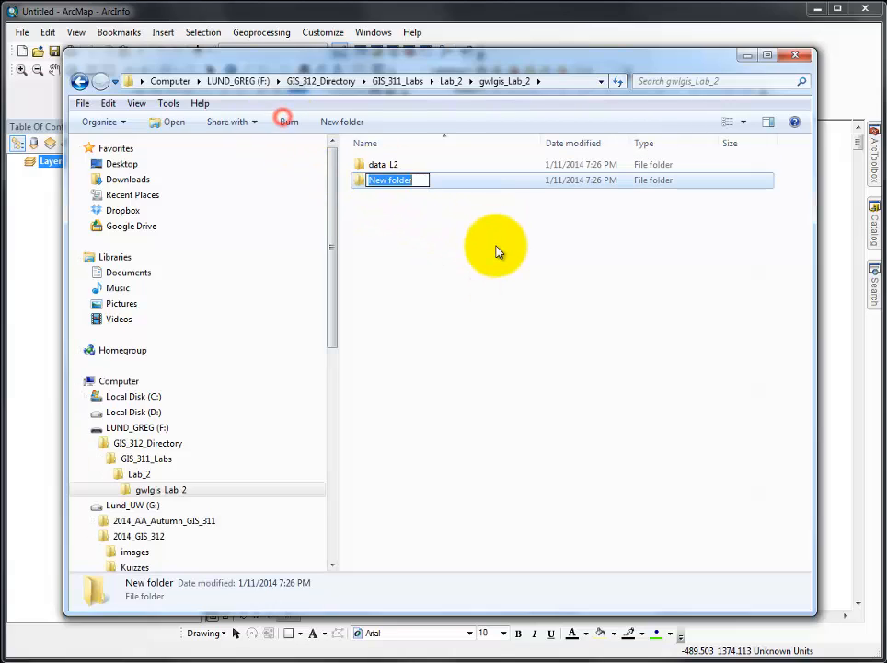
text(maps_L2)
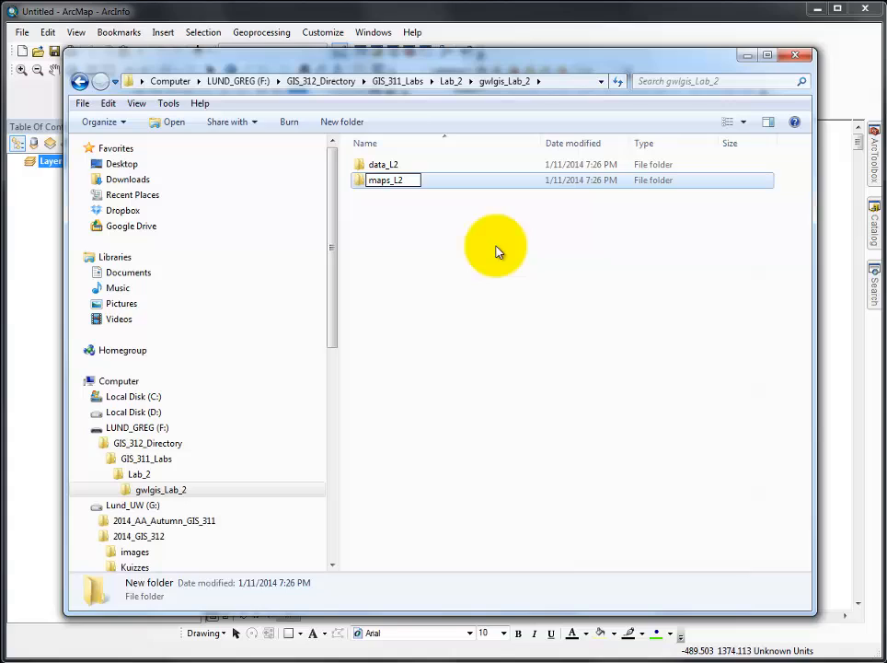
click(496, 252)
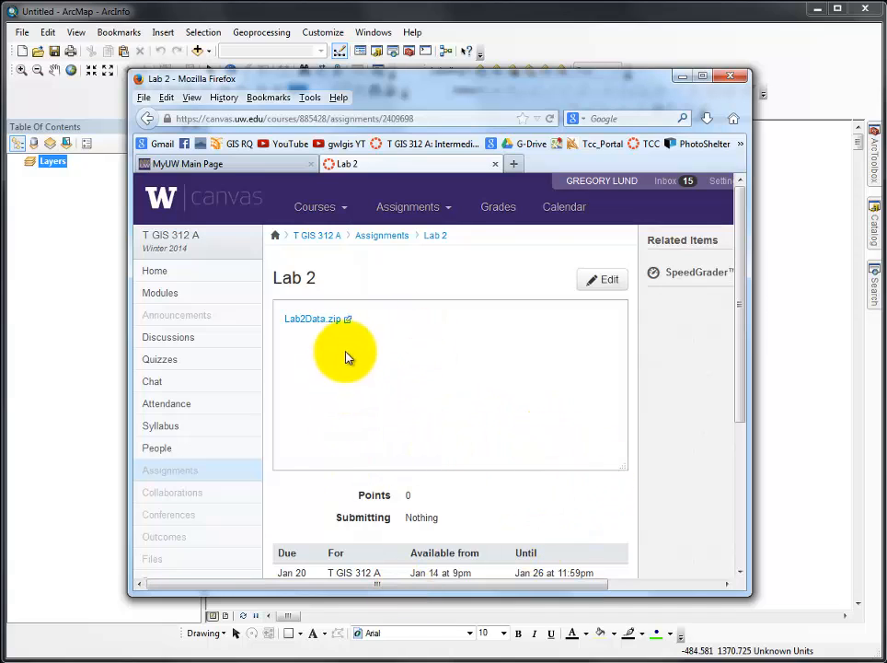
Start downloading Lab2Data.zip from the Canvas Lab 2 assignment page in Firefox, choosing to save the file.
click(311, 319)
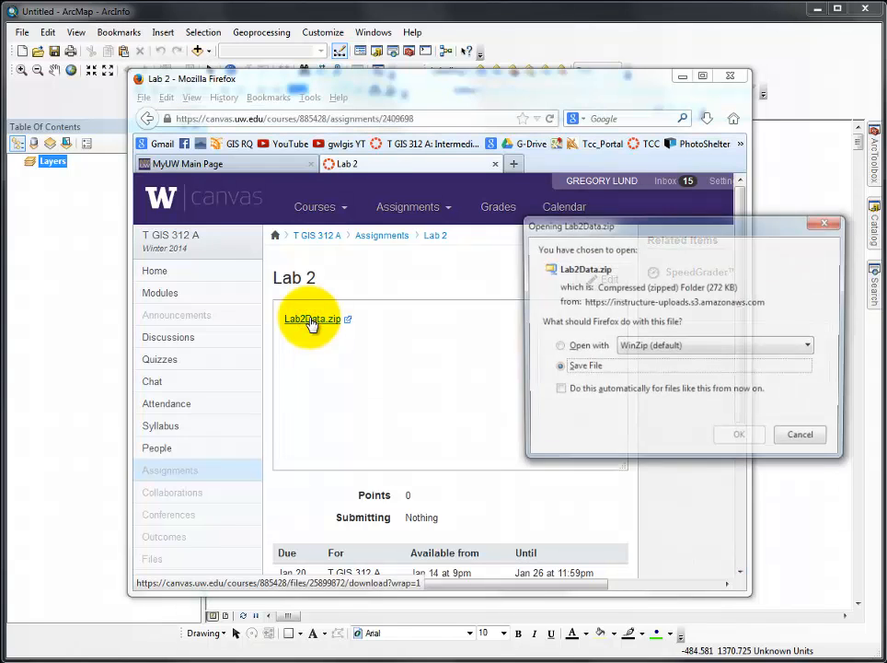
click(577, 369)
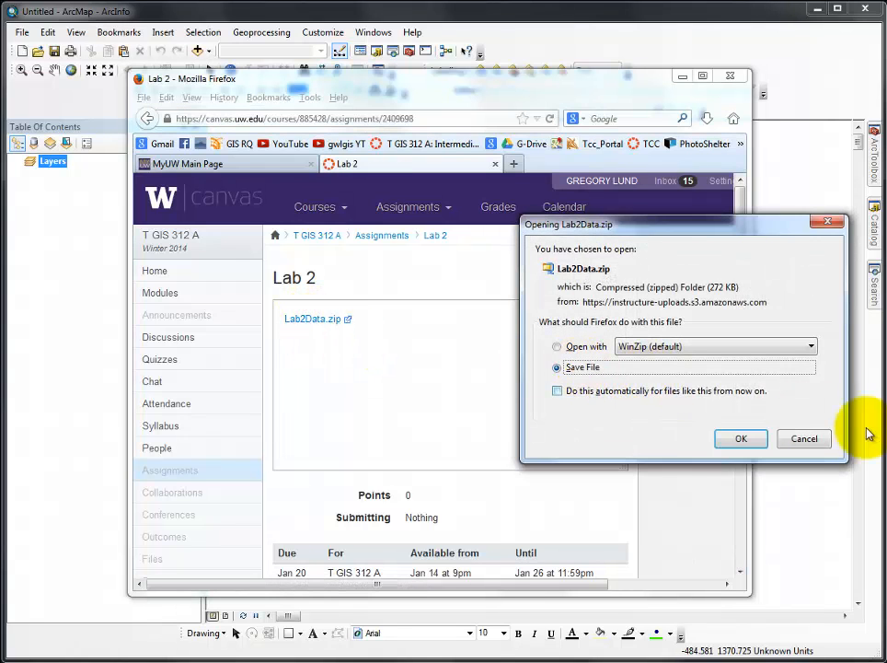
click(742, 439)
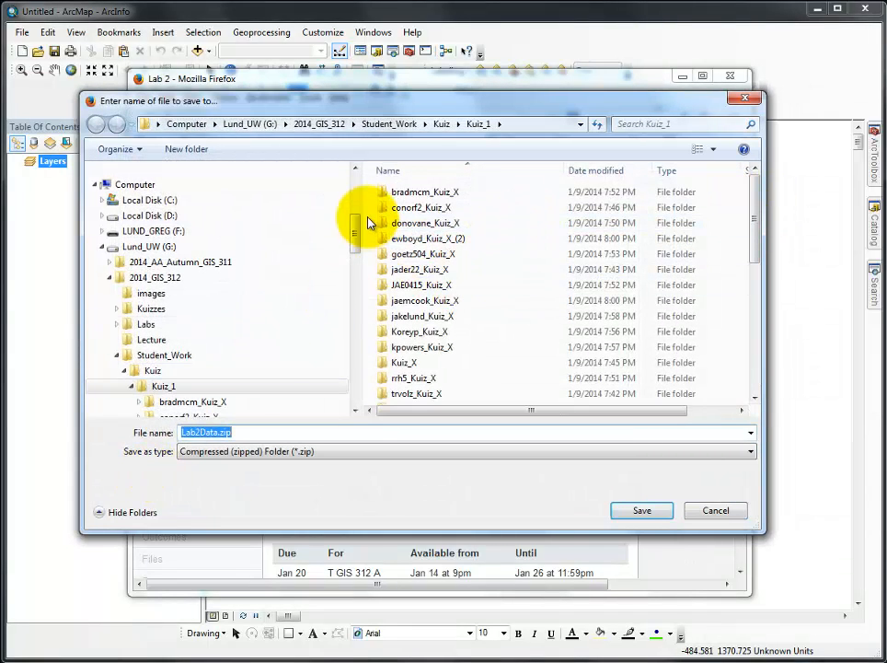
Save Lab2Data.zip in the Lab_2 folder under GIS_312_Directory and GIS_311_Labs on the F: drive.
scroll(356, 233, down, 1)
scroll(108, 198, up, 1)
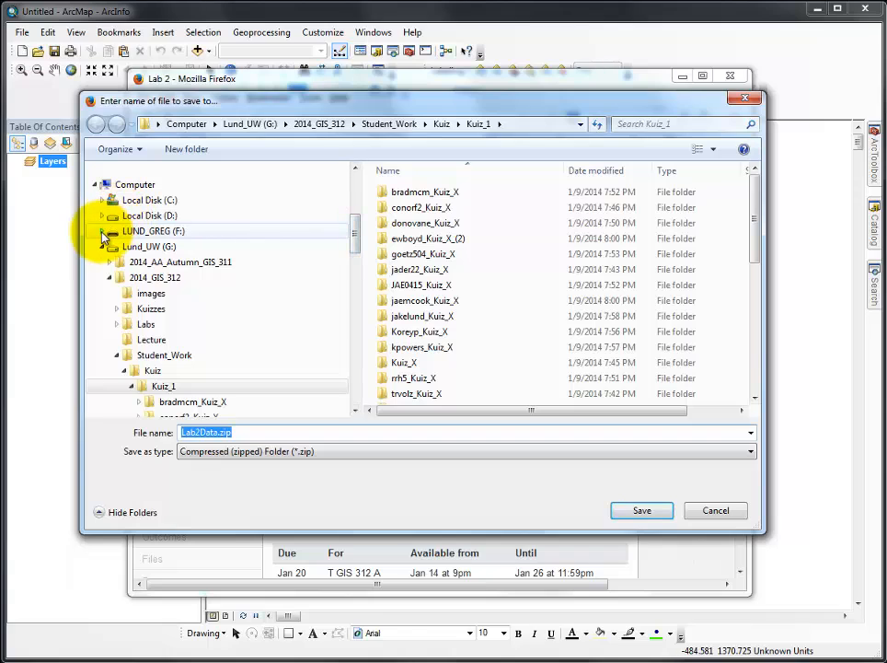
click(102, 231)
click(110, 247)
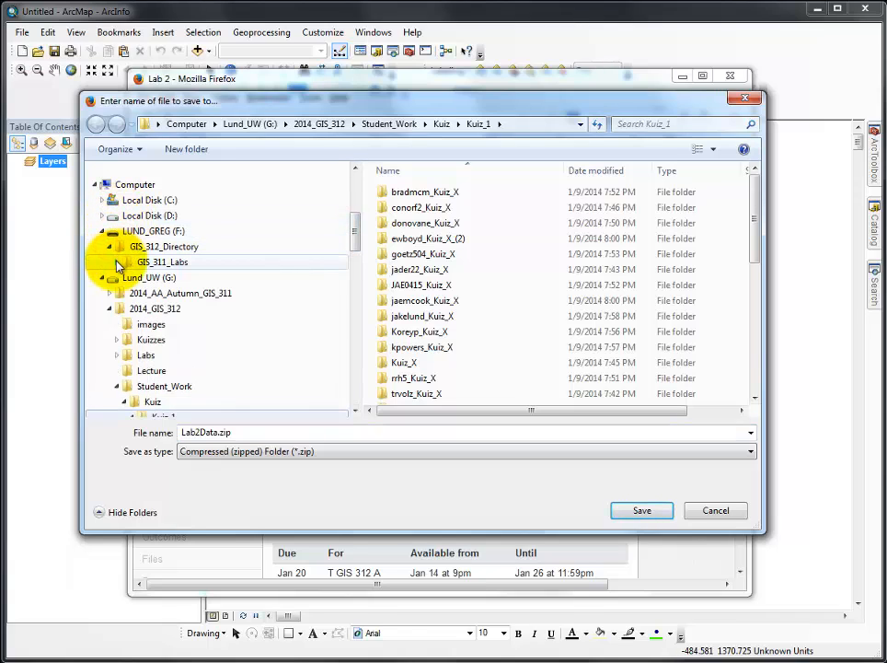
click(116, 263)
click(124, 277)
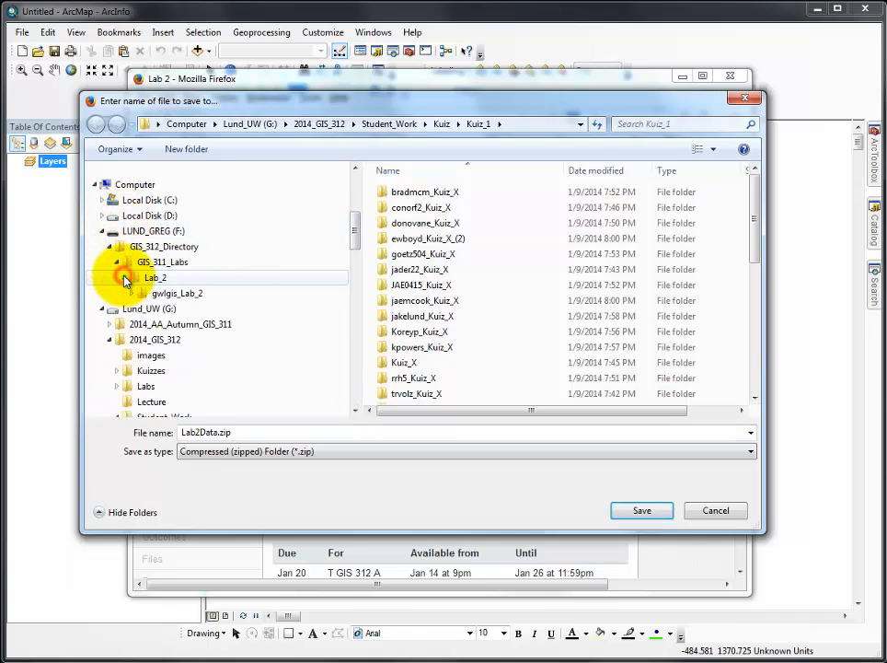
click(131, 293)
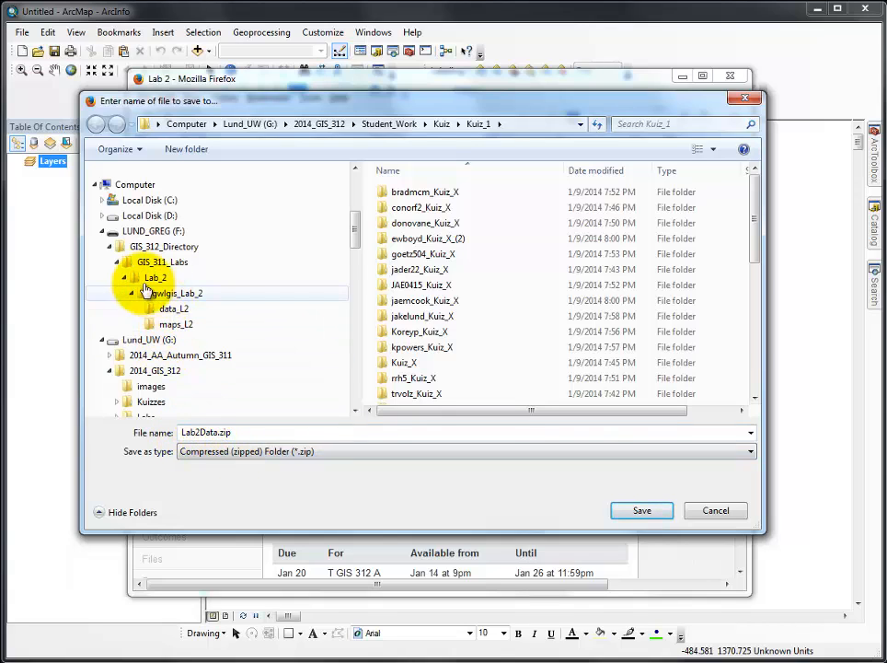
click(138, 278)
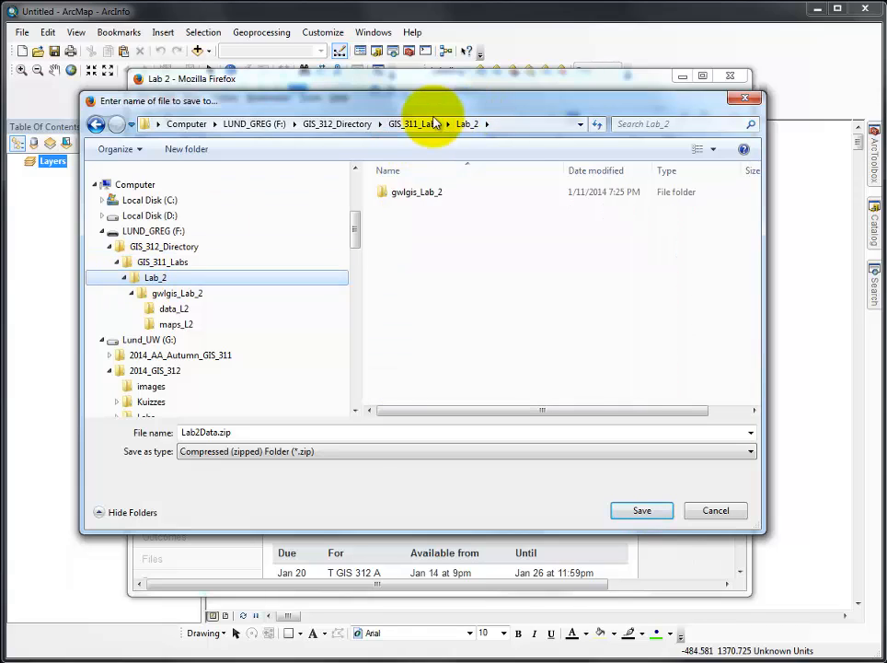
click(416, 123)
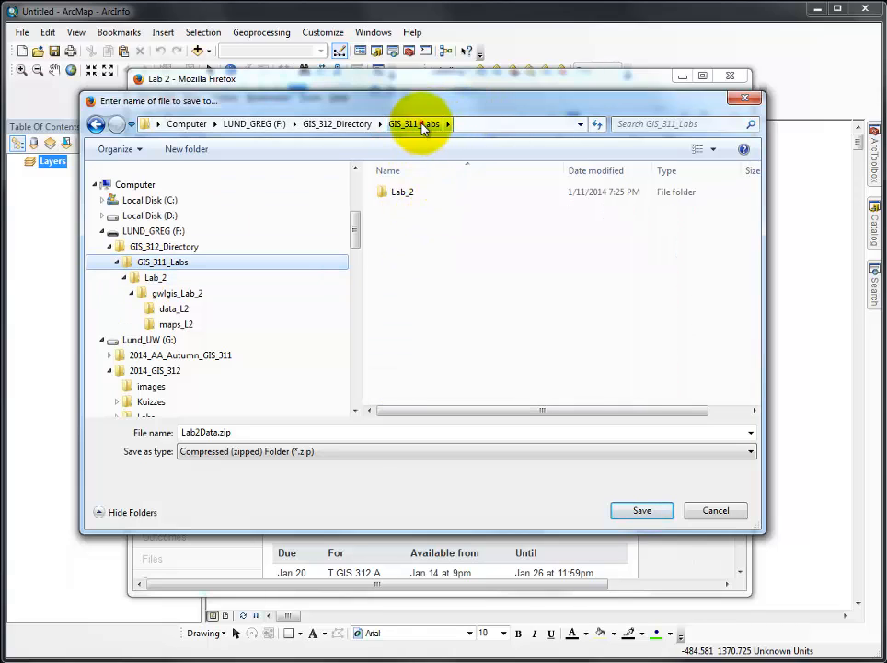
double_click(384, 196)
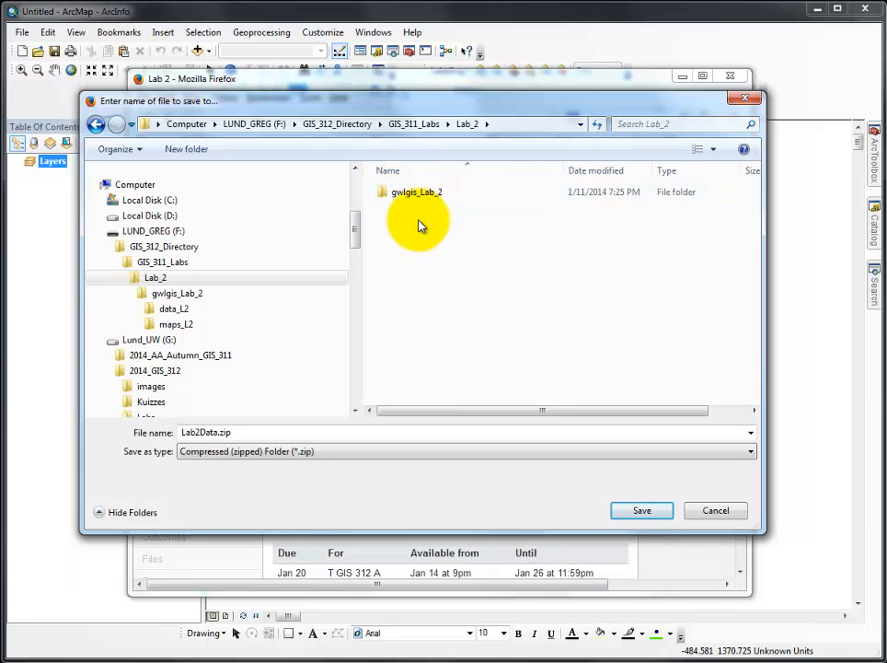
click(643, 511)
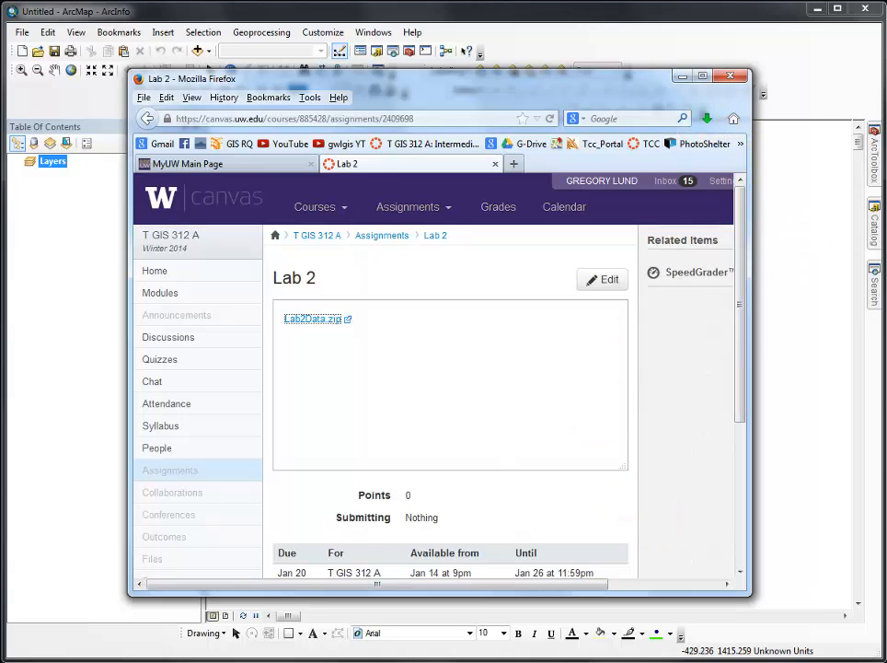
Switch to Windows Explorer and go up to the Lab_2 folder to check for the downloaded Lab2Data.zip.
key(alt+Tab)
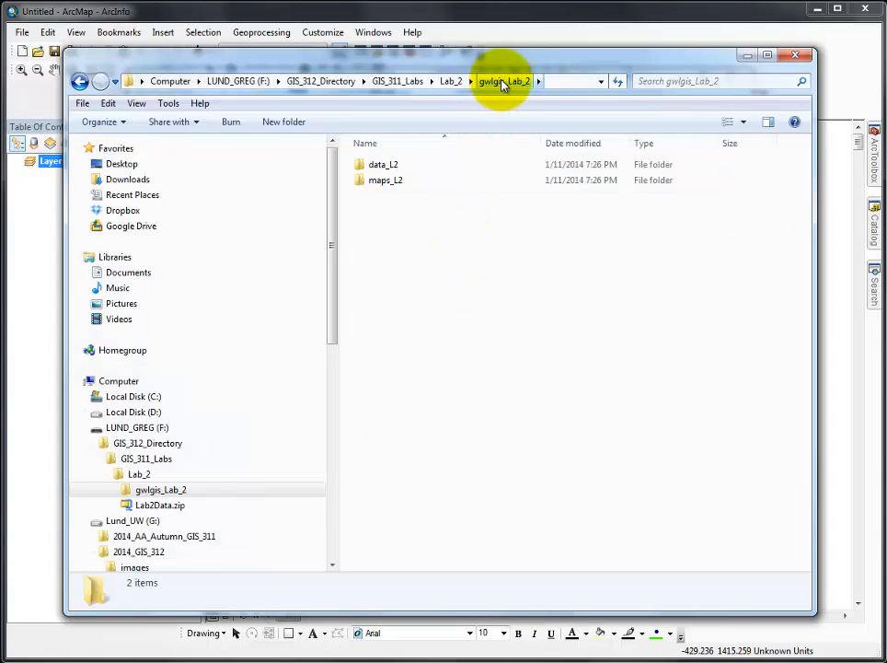
click(452, 82)
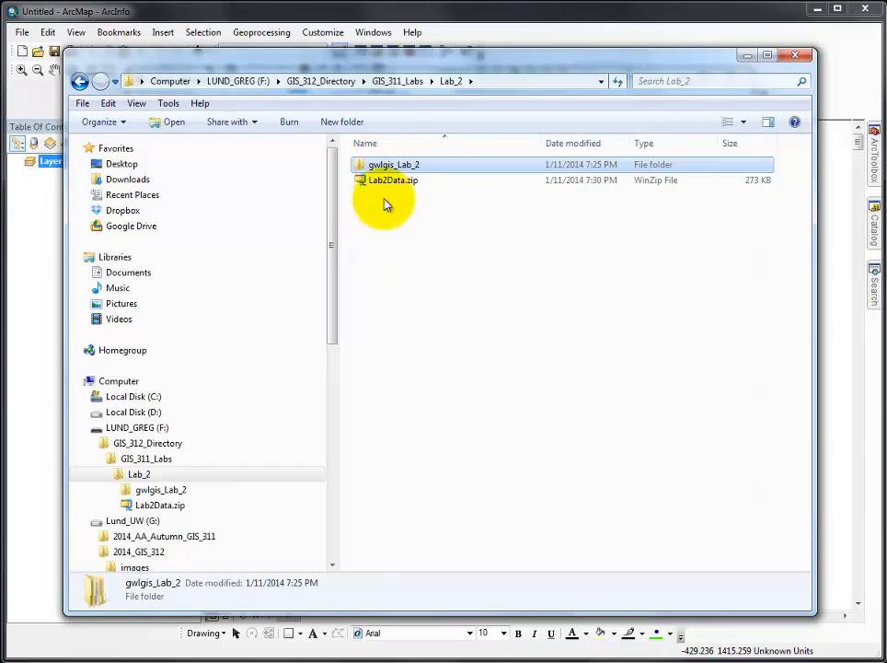
mouse_move(382, 186)
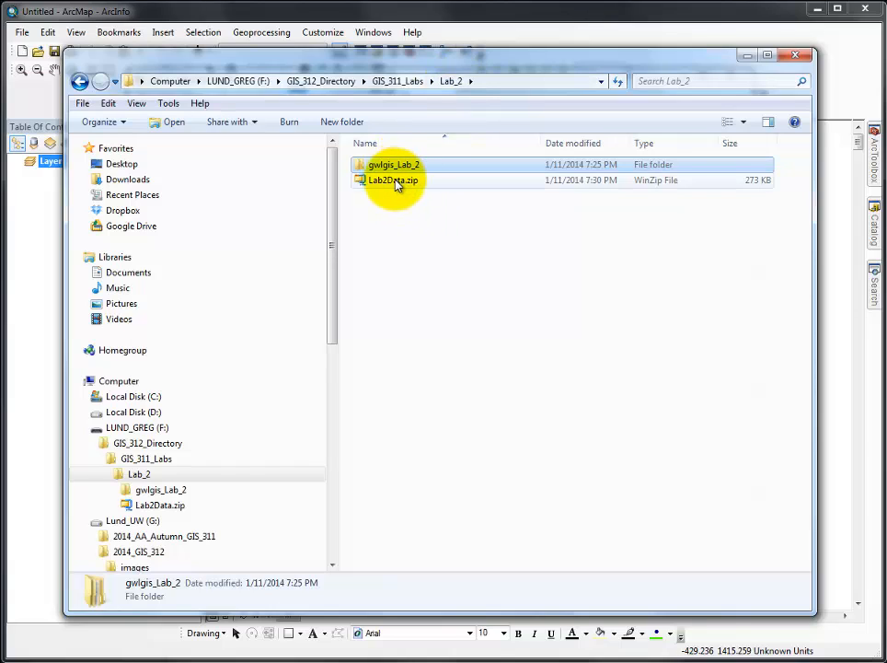
mouse_move(405, 183)
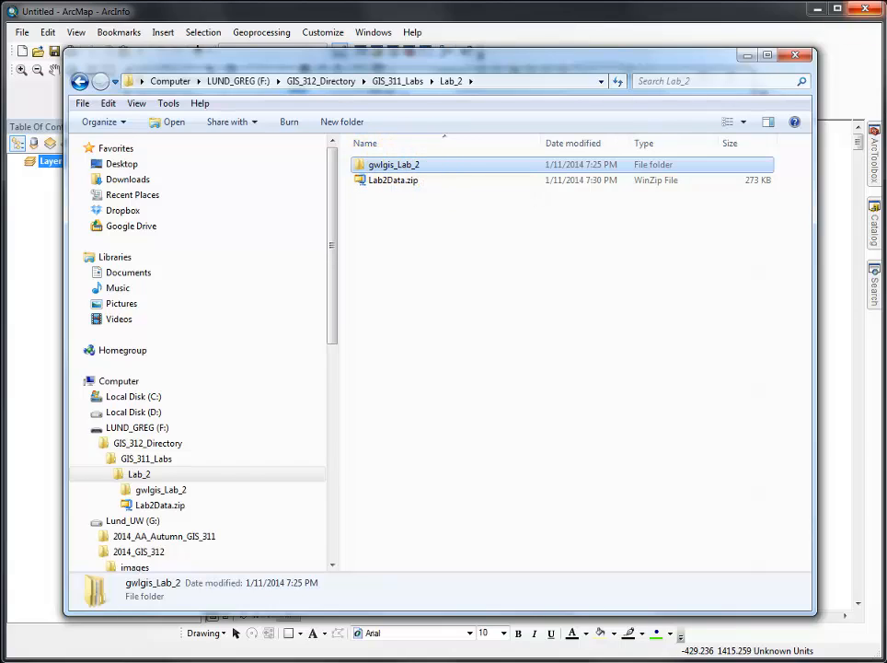
Extract Lab2Data.zip directly into the Lab_2 folder with WinZip and open the extracted Lab2Data folder.
click(403, 183)
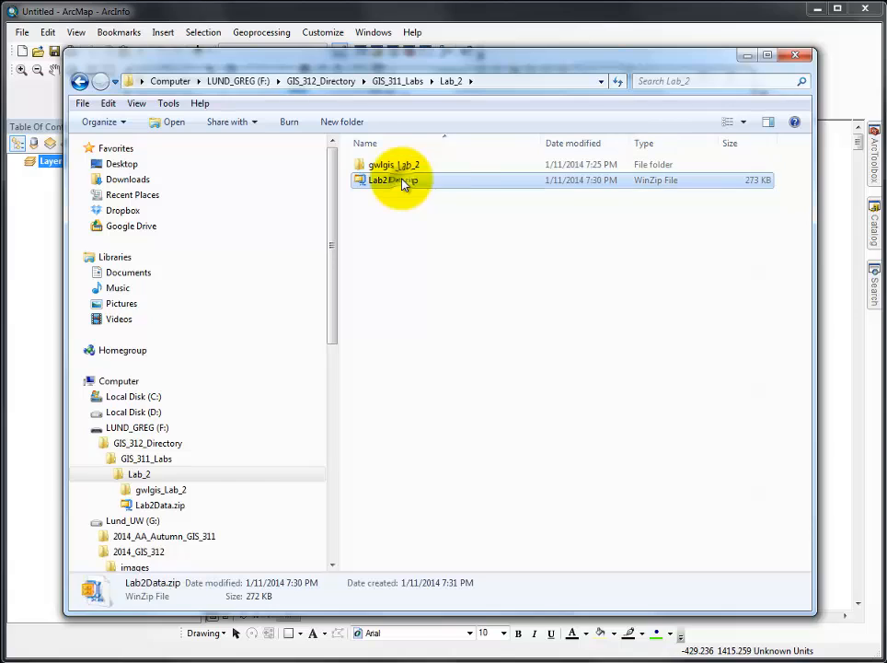
right_click(403, 183)
mouse_move(439, 257)
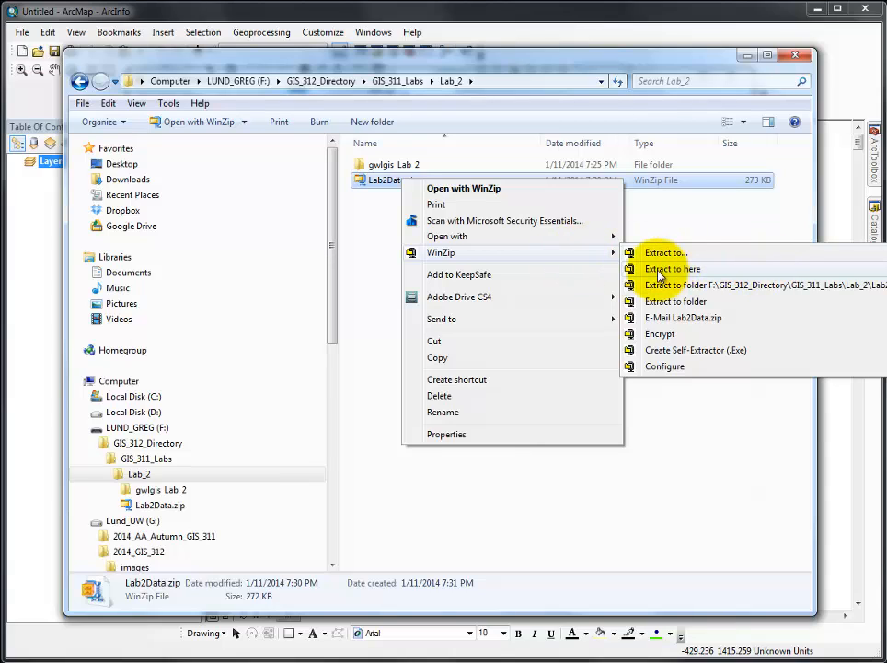
click(659, 271)
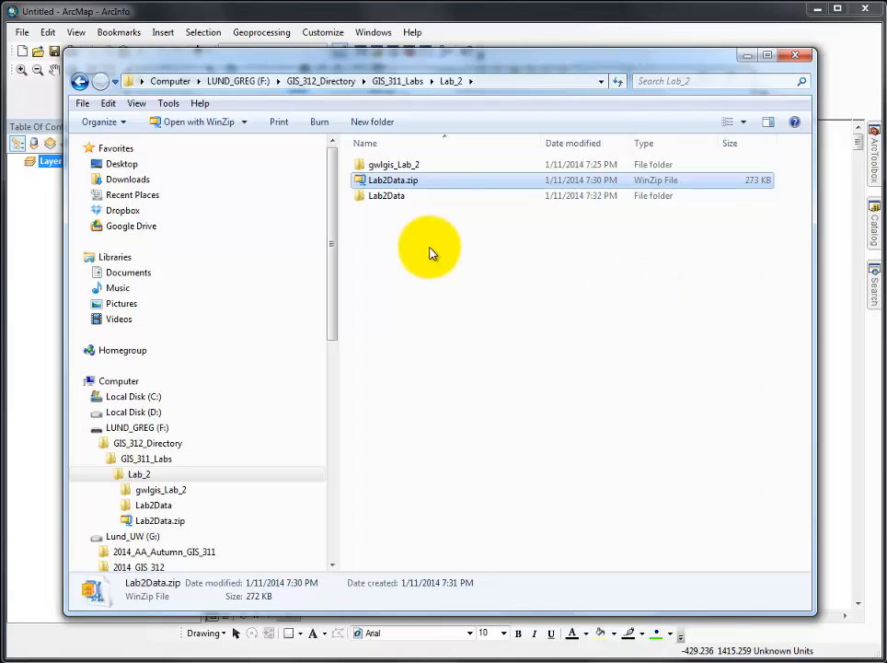
double_click(390, 197)
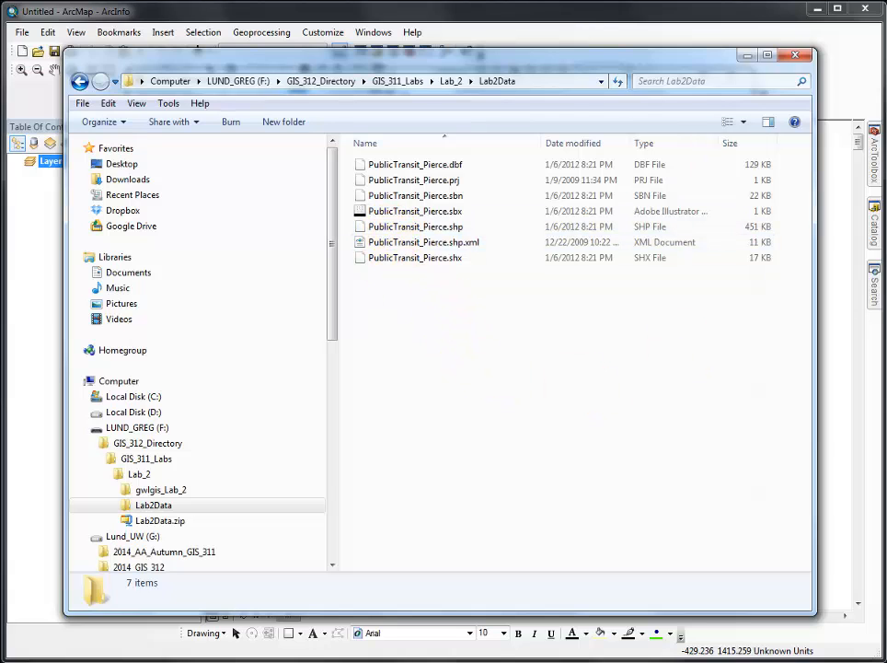
Switch to the empty ArcMap document and minimize the Windows Explorer window.
key(alt+Tab)
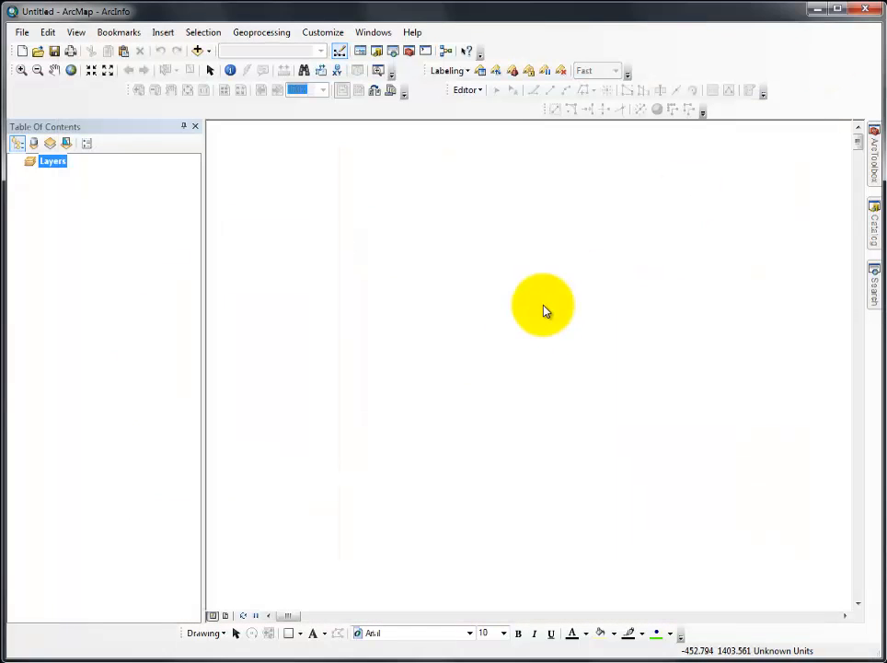
key(alt+Tab)
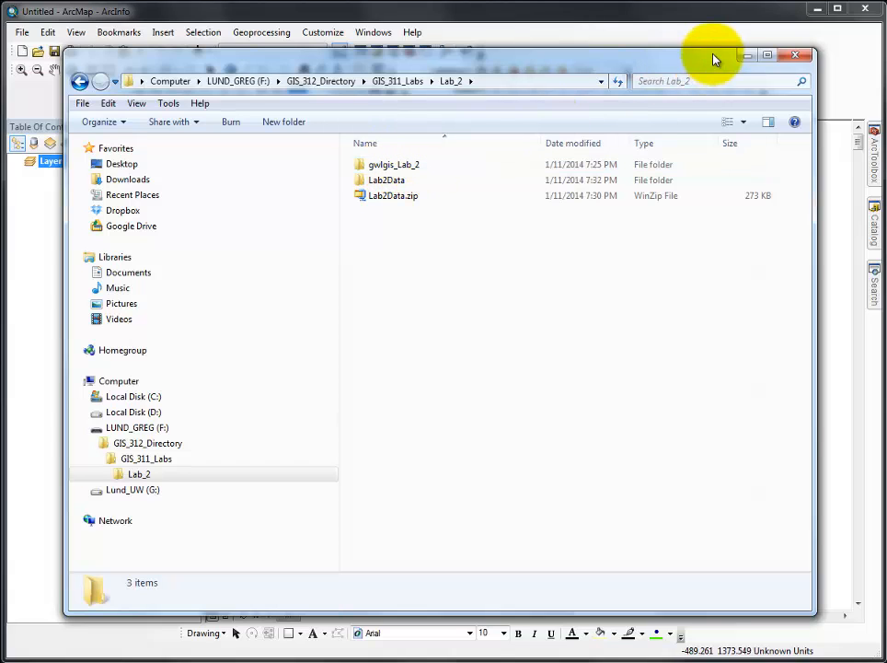
click(750, 56)
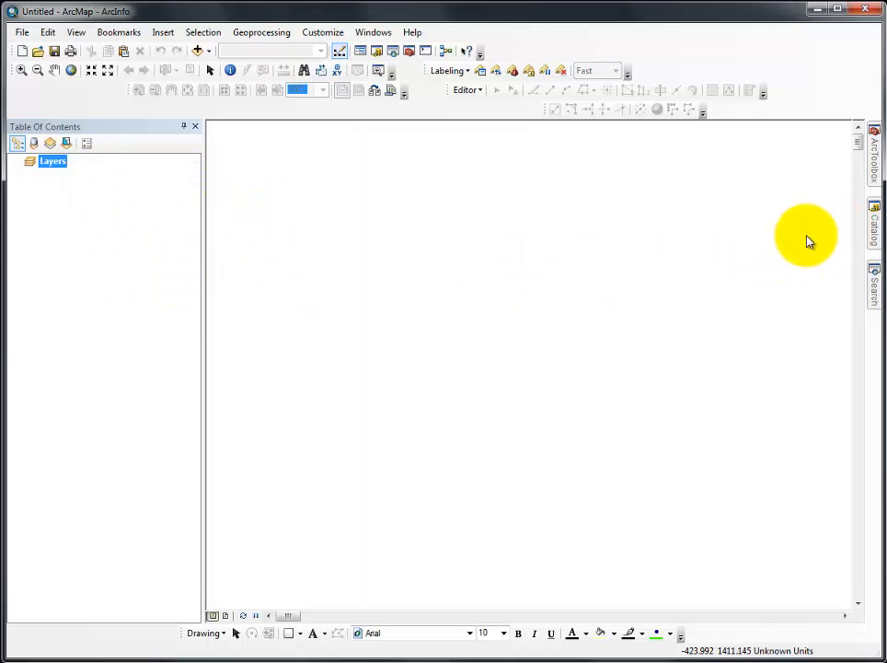
Open the Catalog window, pin it in place and return it to auto-hide.
click(874, 230)
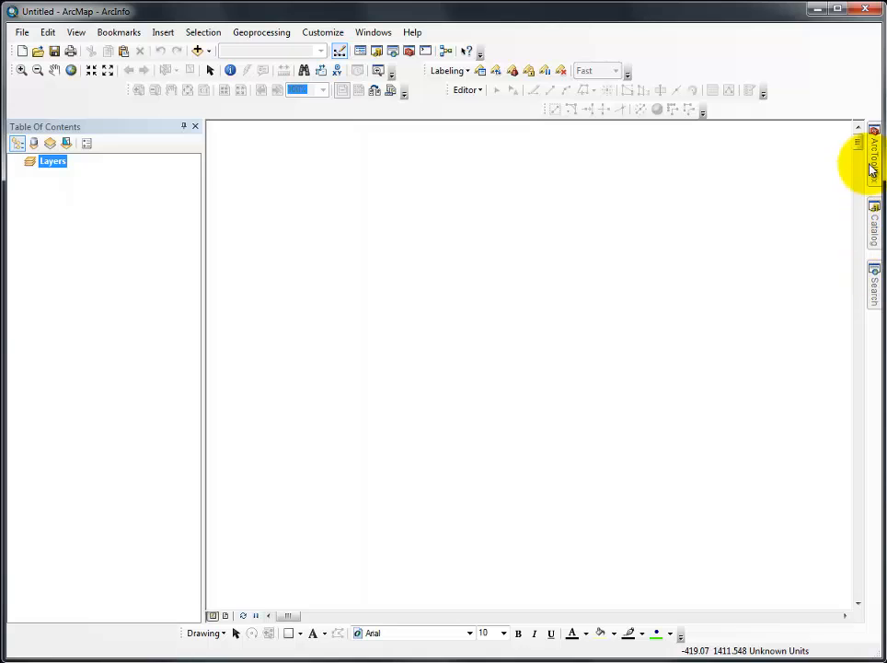
click(374, 33)
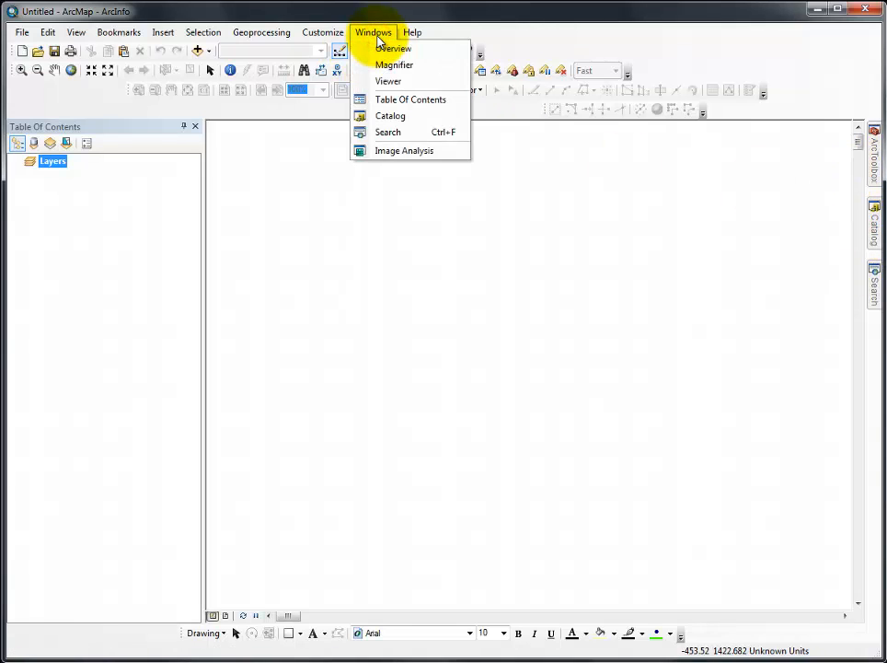
click(391, 120)
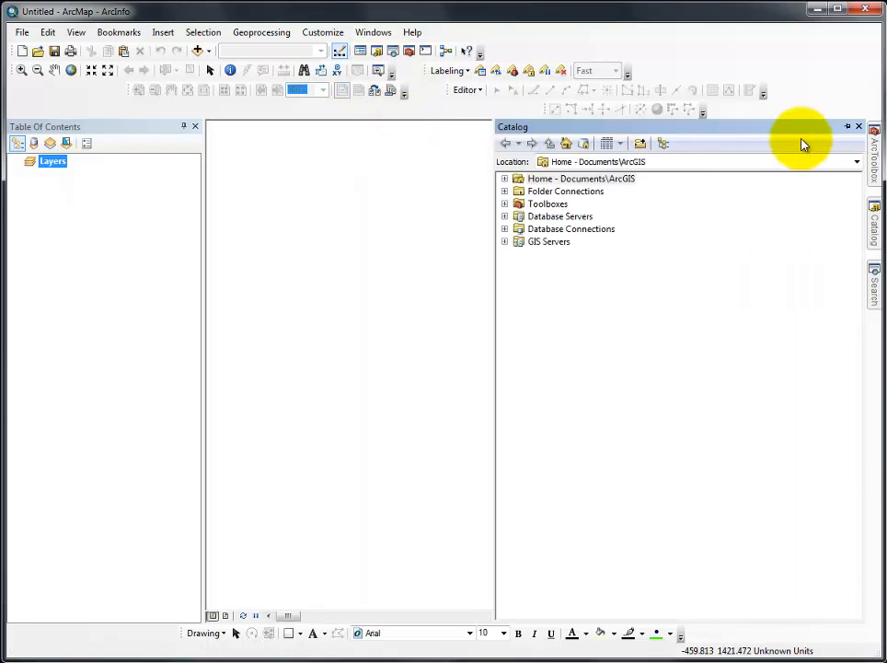
click(848, 127)
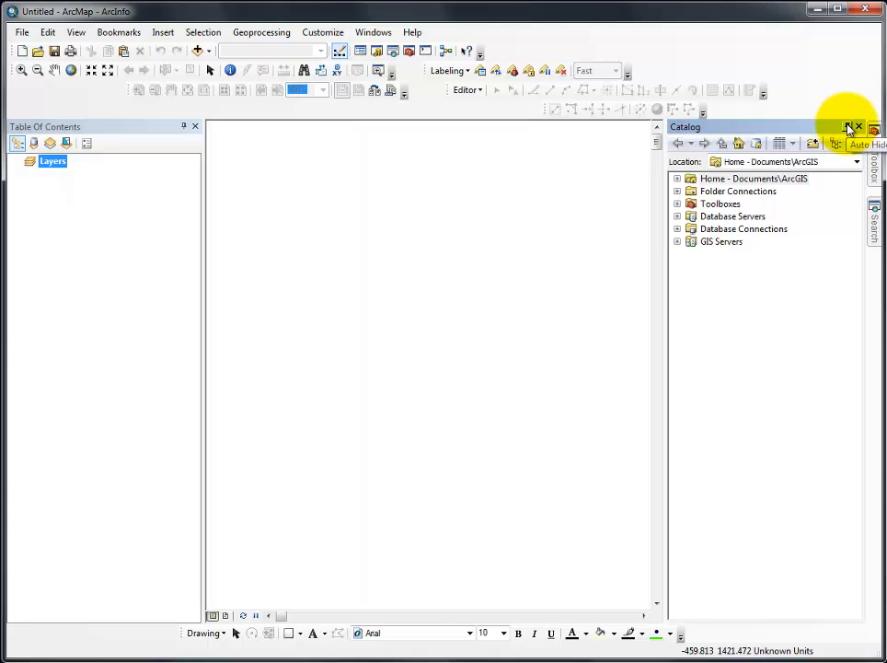
click(848, 129)
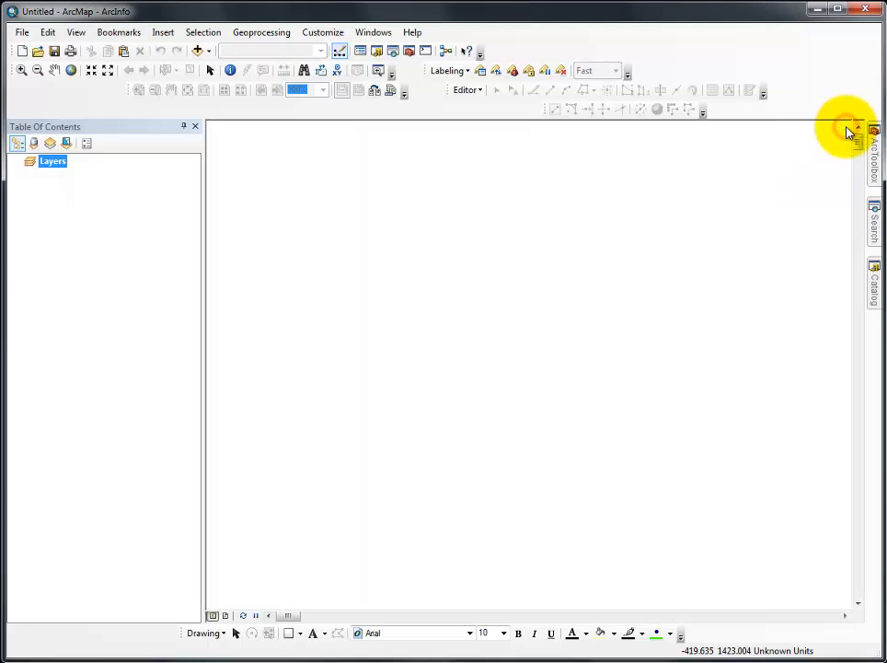
Add a folder connection in the Catalog to F:\GIS_312_Directory\GIS_311_Labs\Lab_2.
click(875, 281)
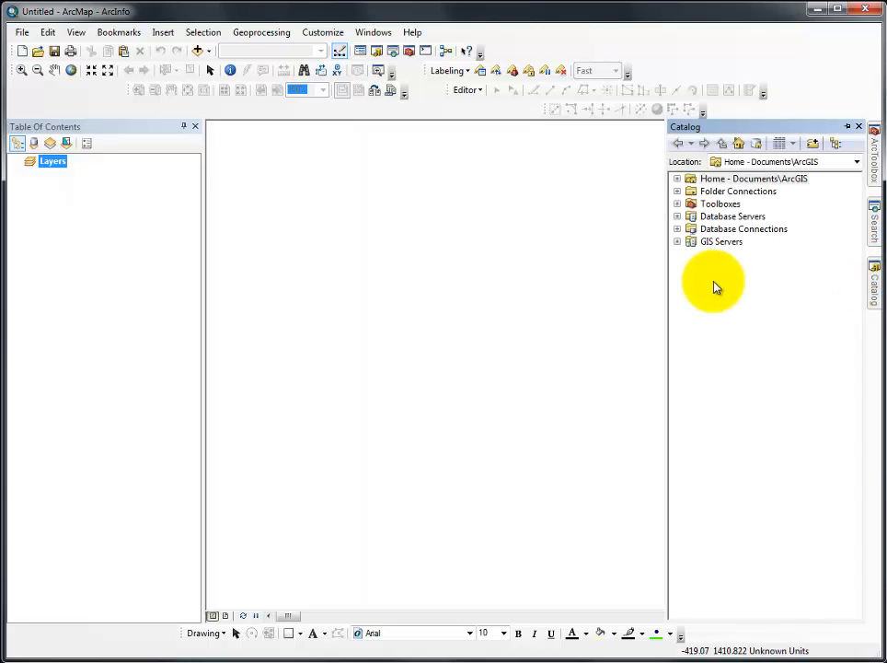
click(678, 191)
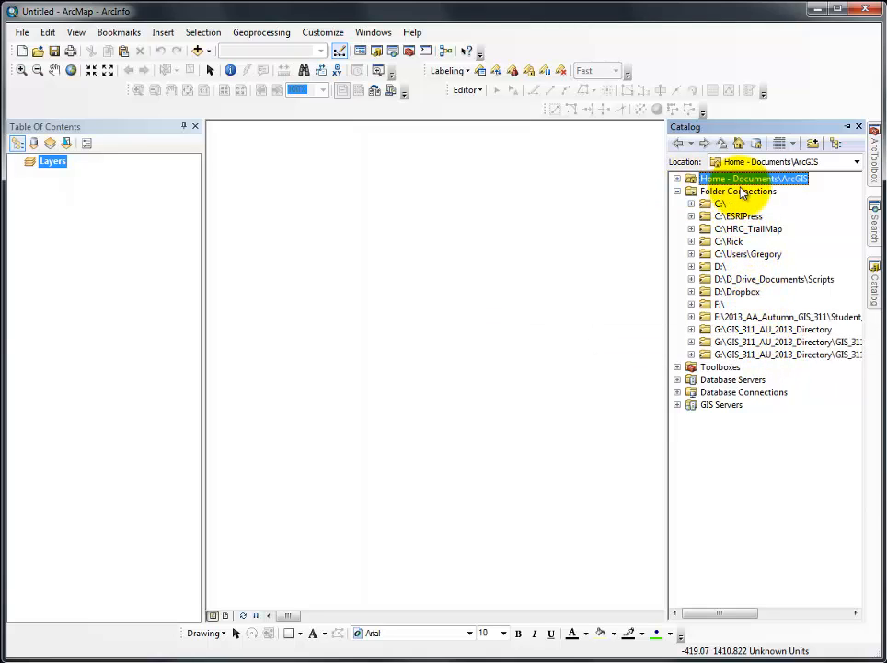
click(814, 145)
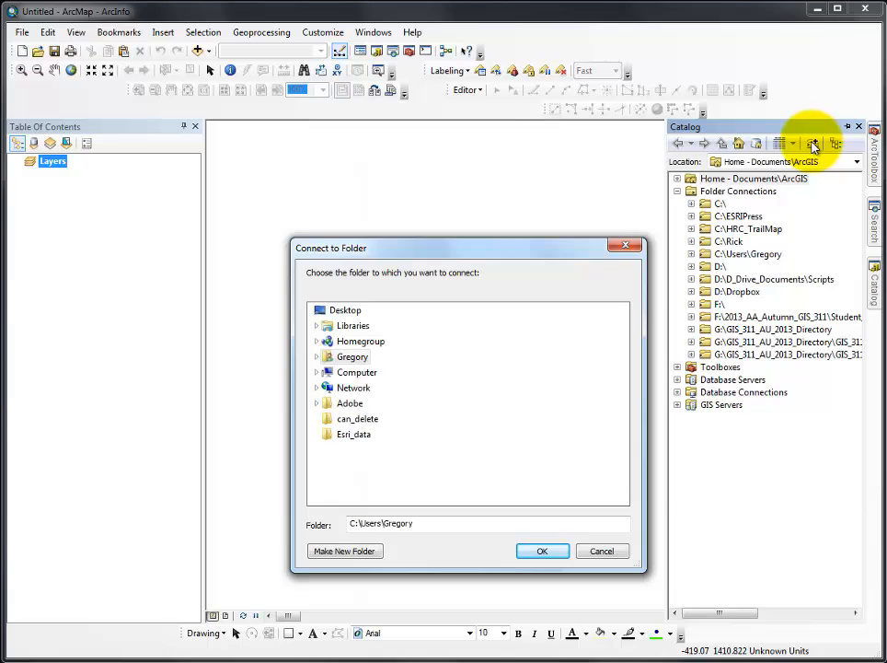
click(318, 372)
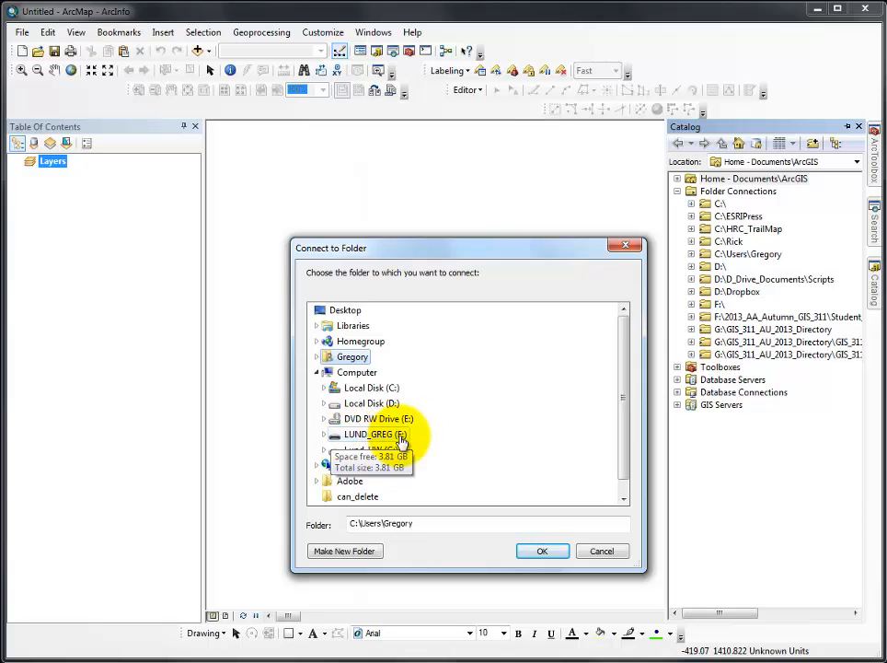
click(324, 435)
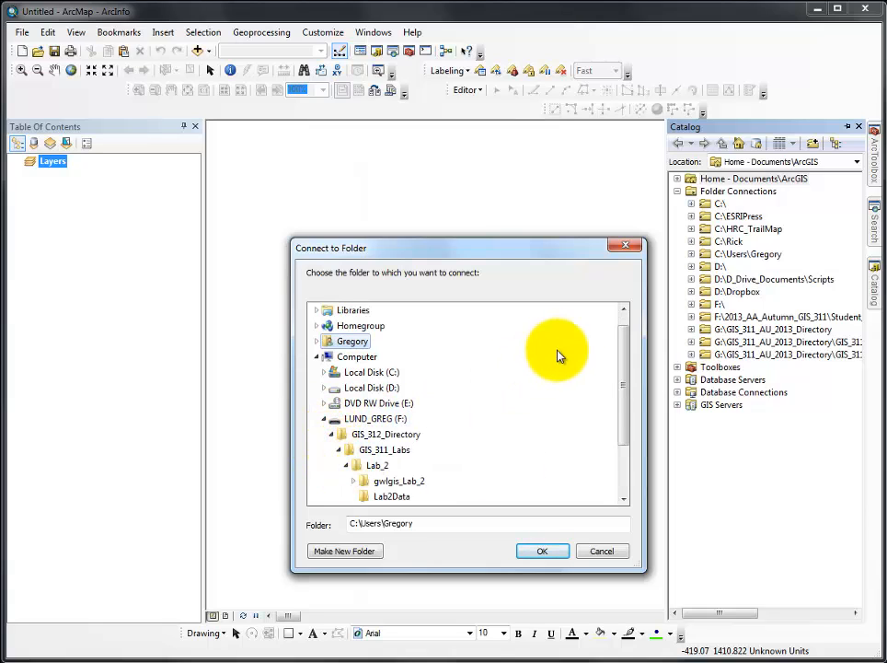
drag(624, 337, 624, 386)
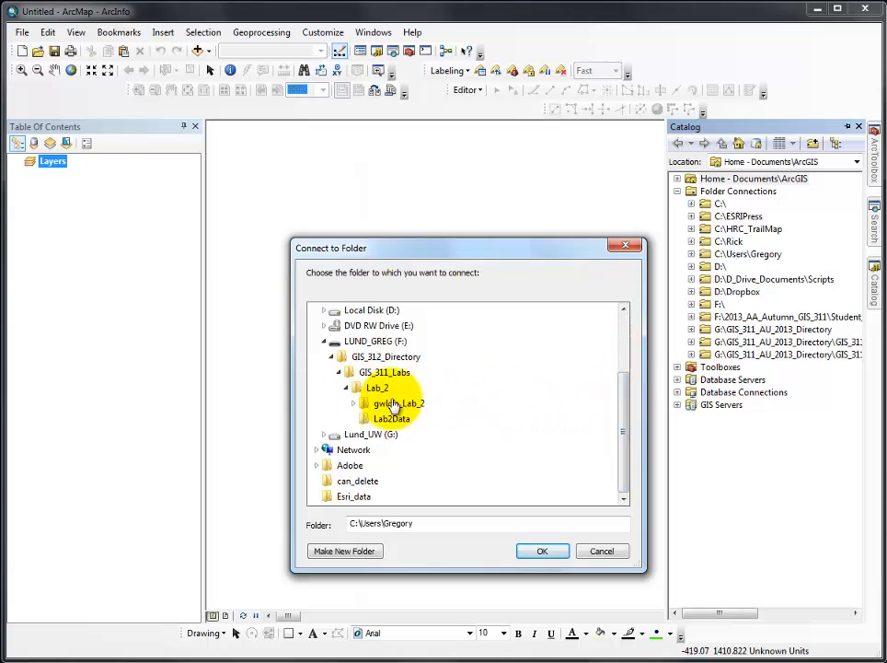
click(391, 406)
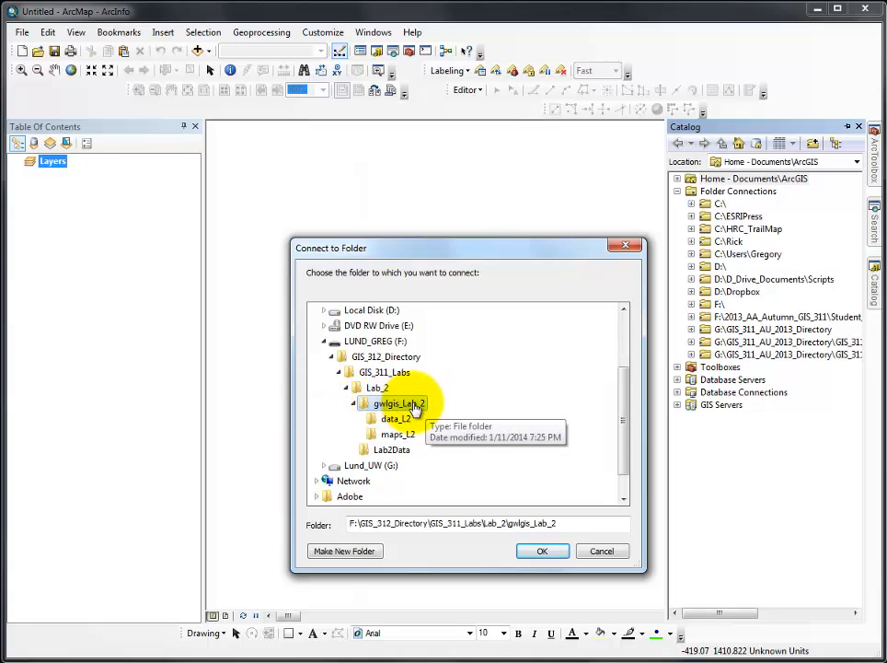
click(364, 392)
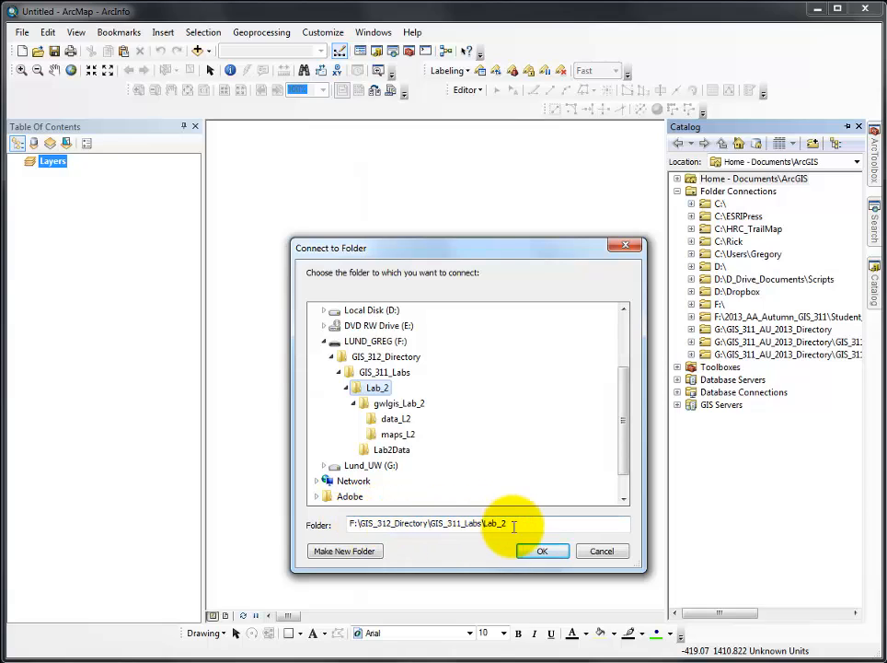
drag(506, 523, 326, 521)
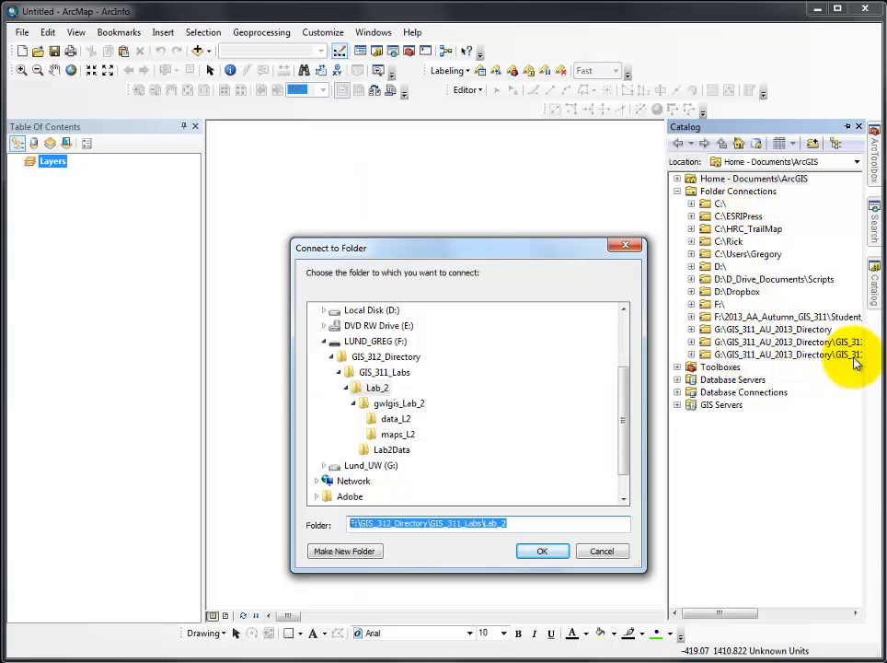
click(369, 393)
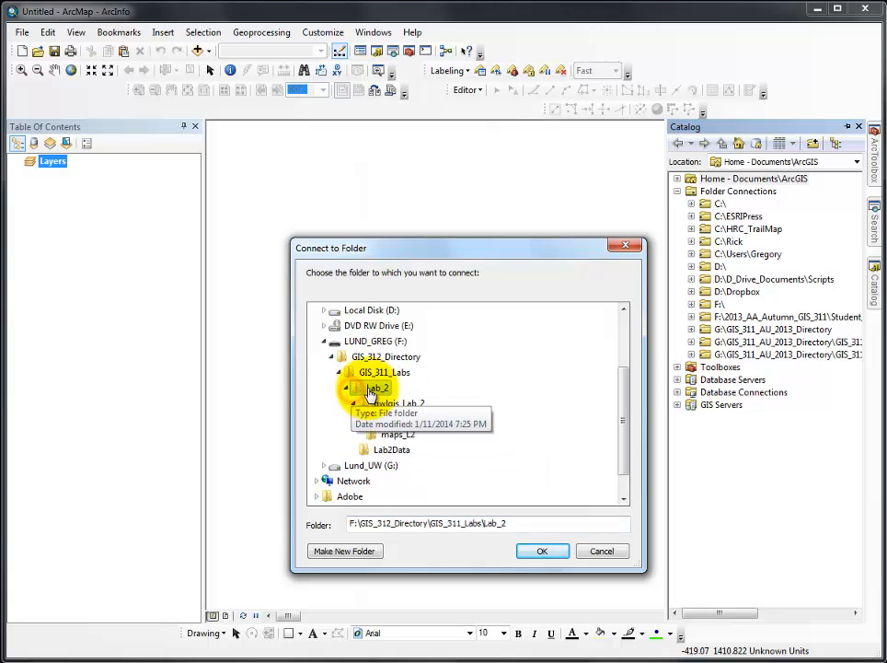
click(539, 552)
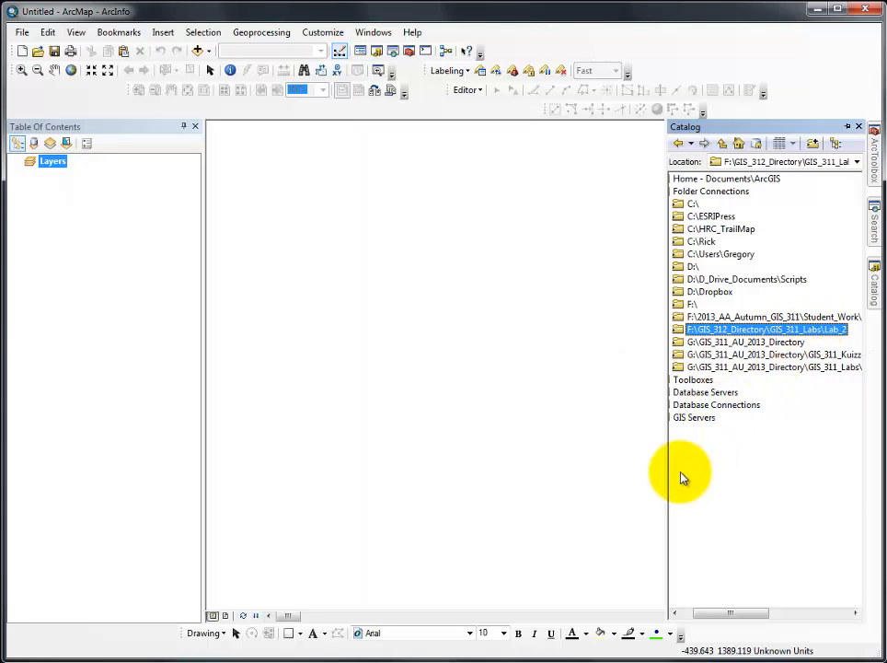
Widen the Catalog window slightly and expand the Lab_2 connection and its gwlgis_Lab_2 folder.
drag(667, 477, 628, 479)
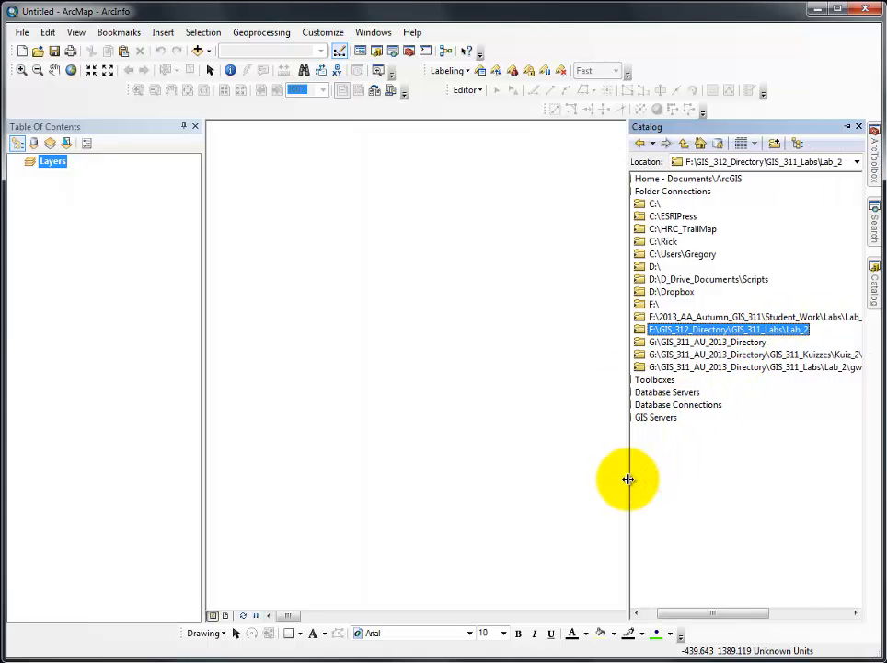
mouse_move(632, 481)
mouse_down()
mouse_move(604, 475)
mouse_move(617, 449)
mouse_move(650, 449)
mouse_up()
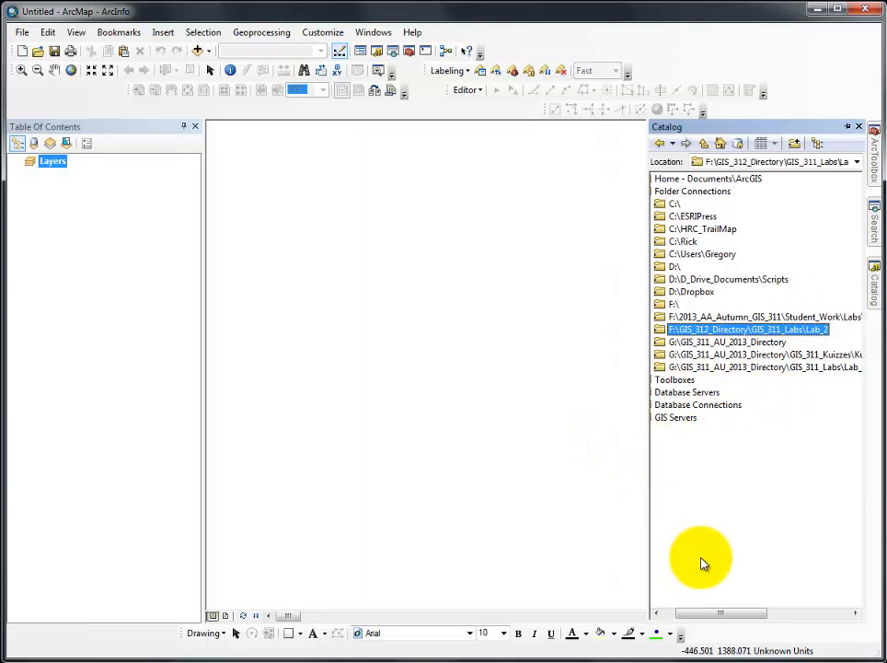
drag(725, 614, 685, 616)
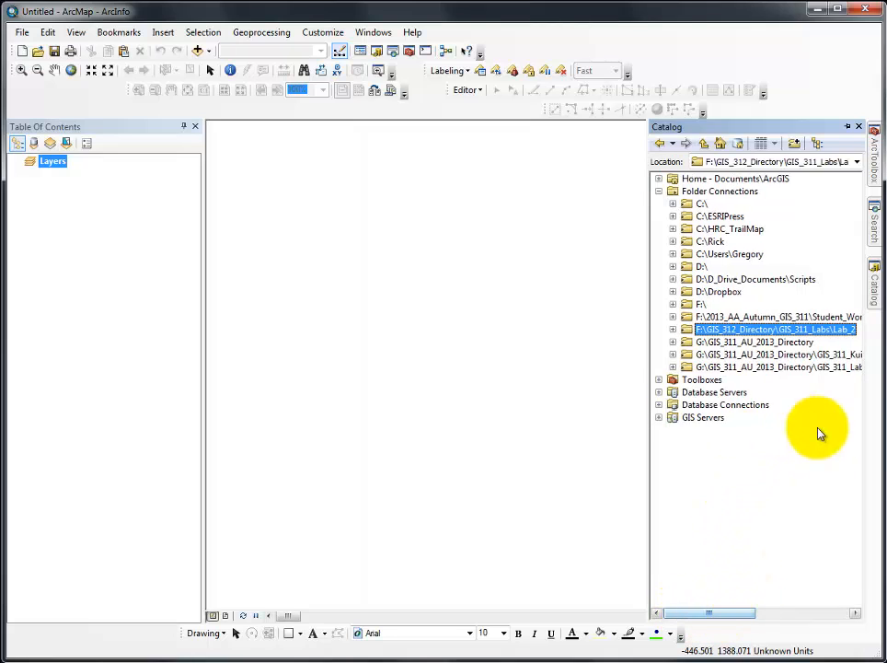
click(673, 330)
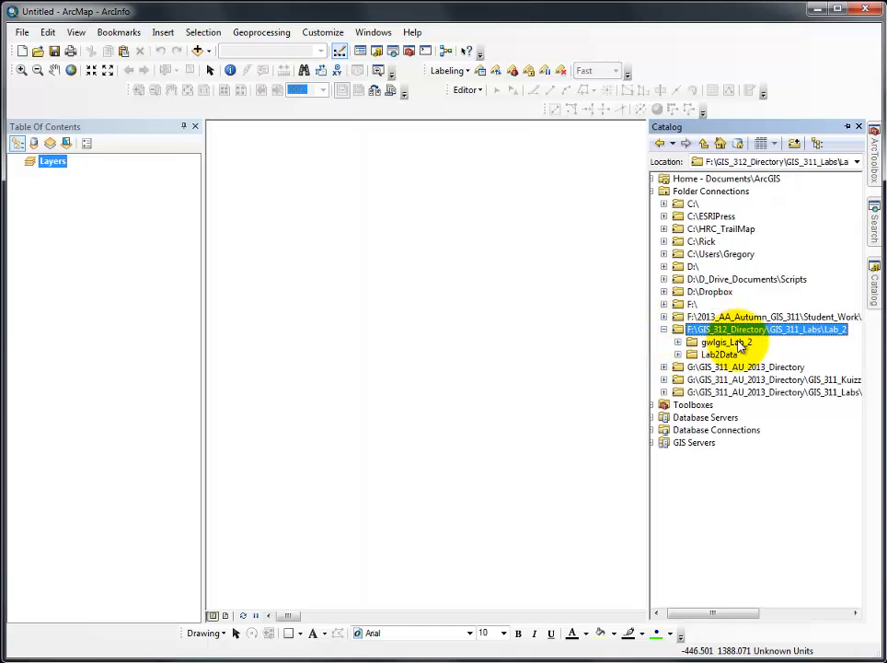
click(678, 341)
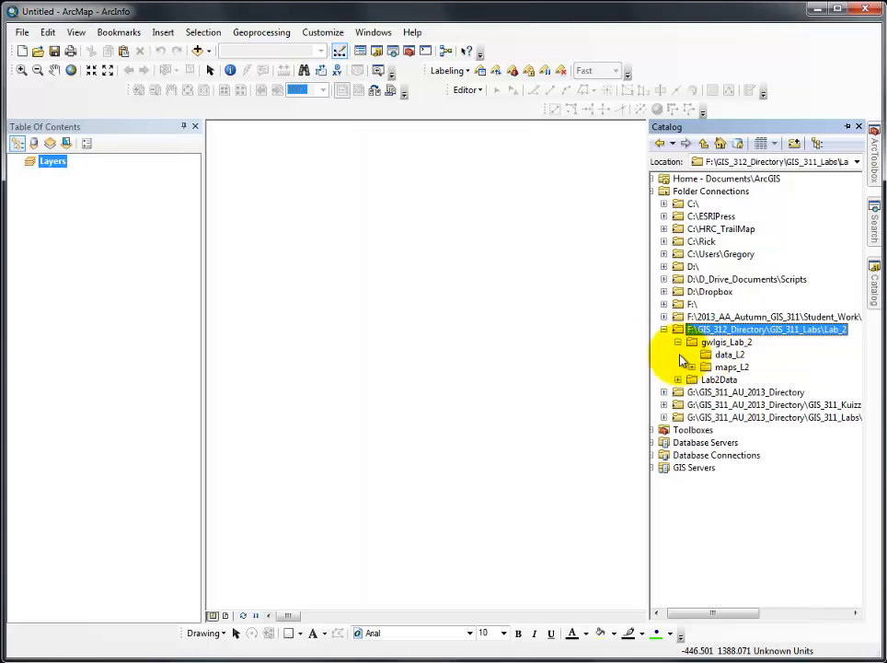
click(693, 354)
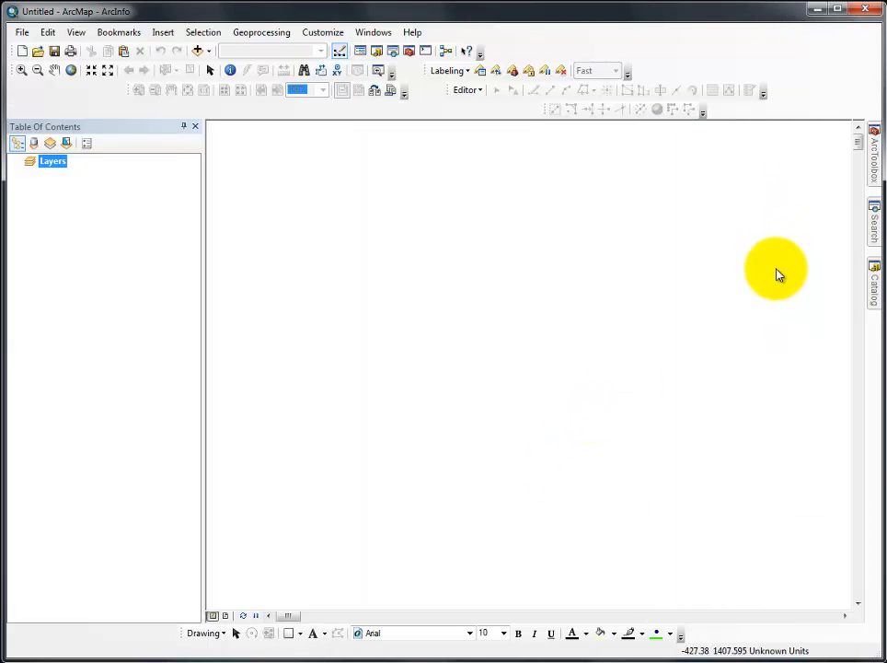
mouse_move(874, 286)
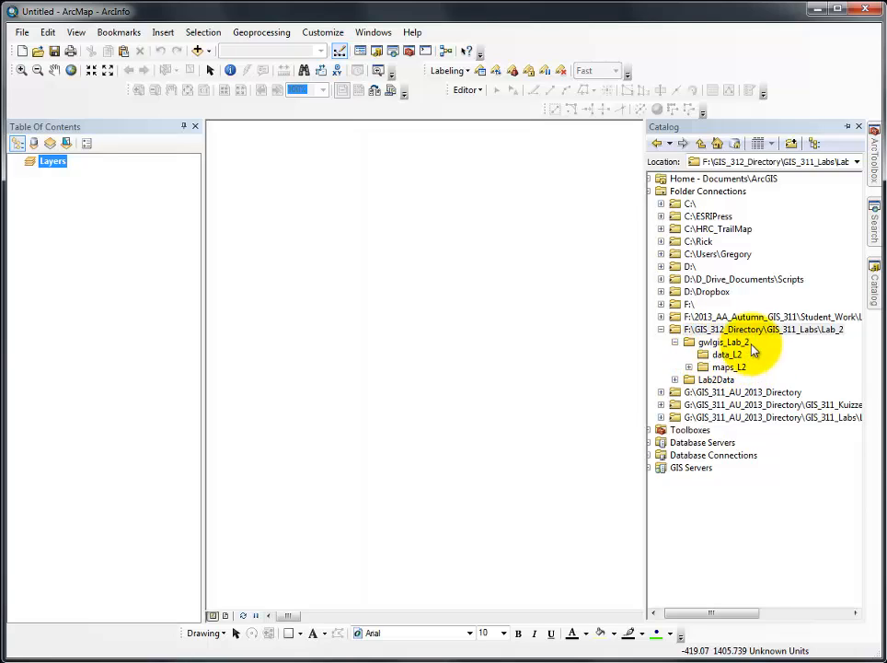
right_click(704, 356)
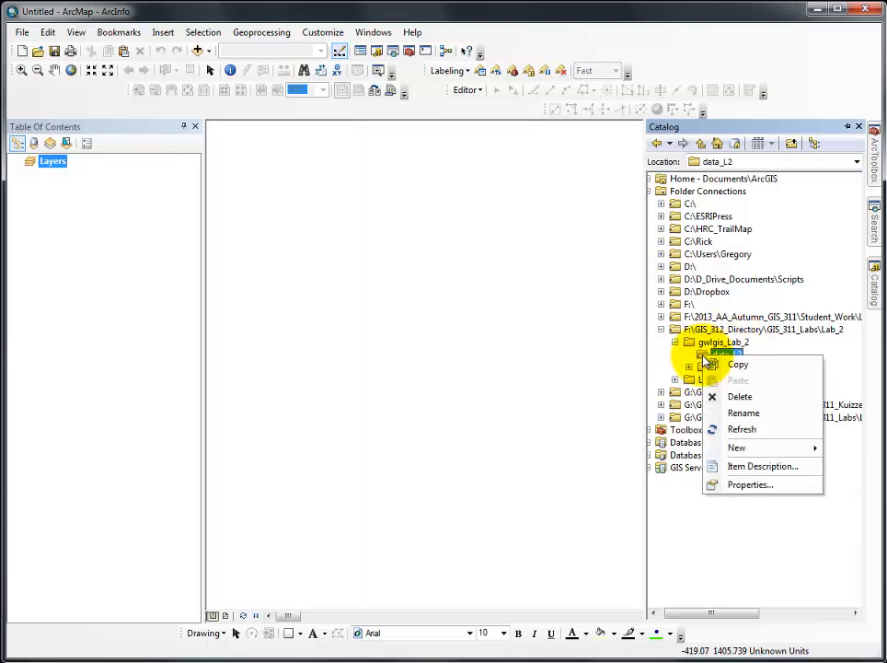
mouse_move(737, 449)
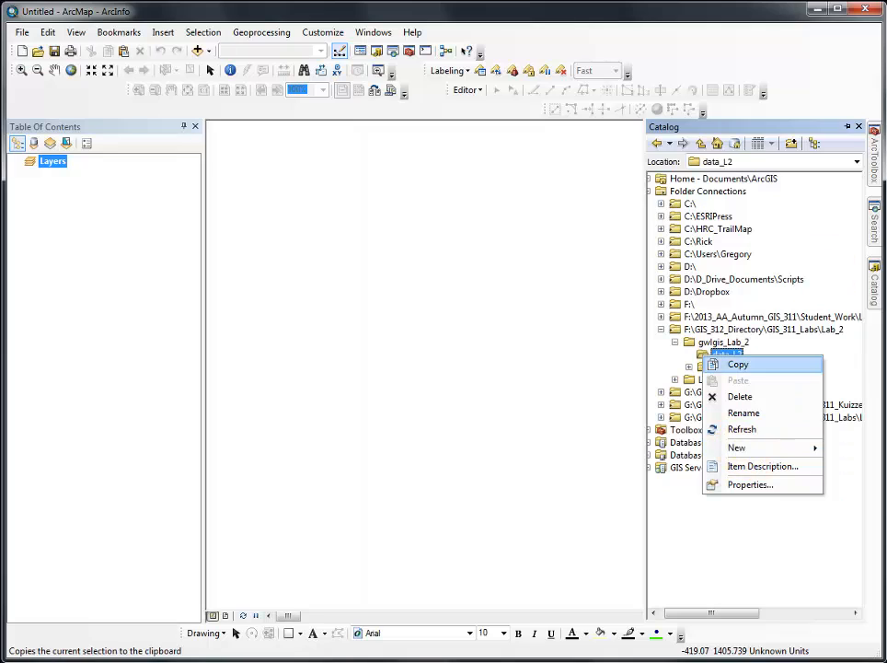
click(739, 364)
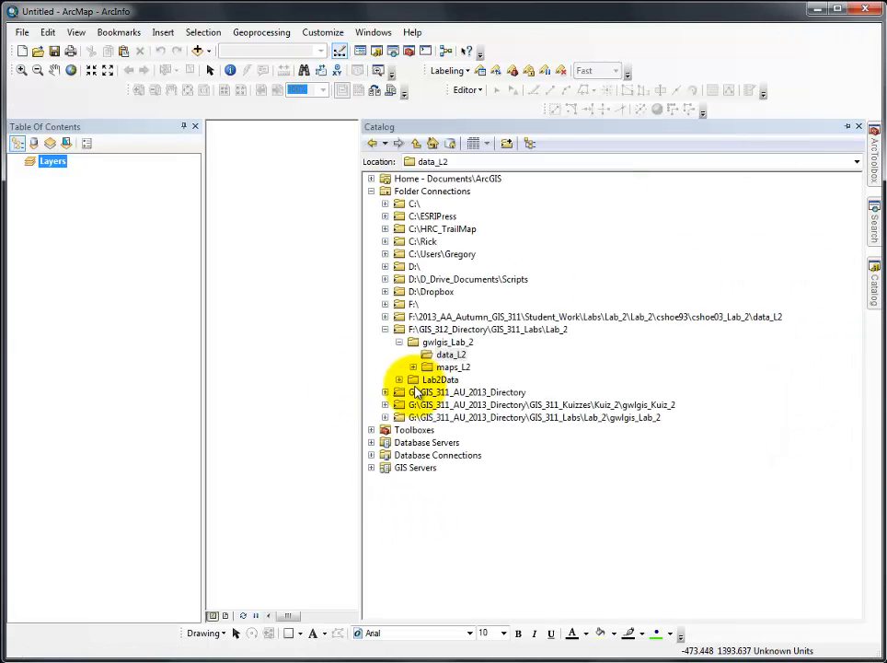
right_click(429, 358)
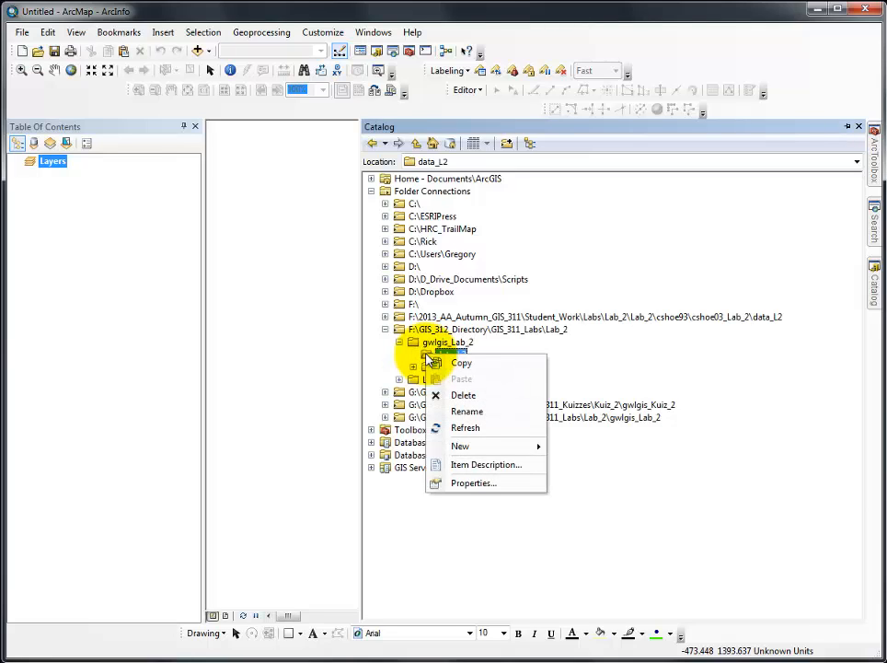
click(561, 351)
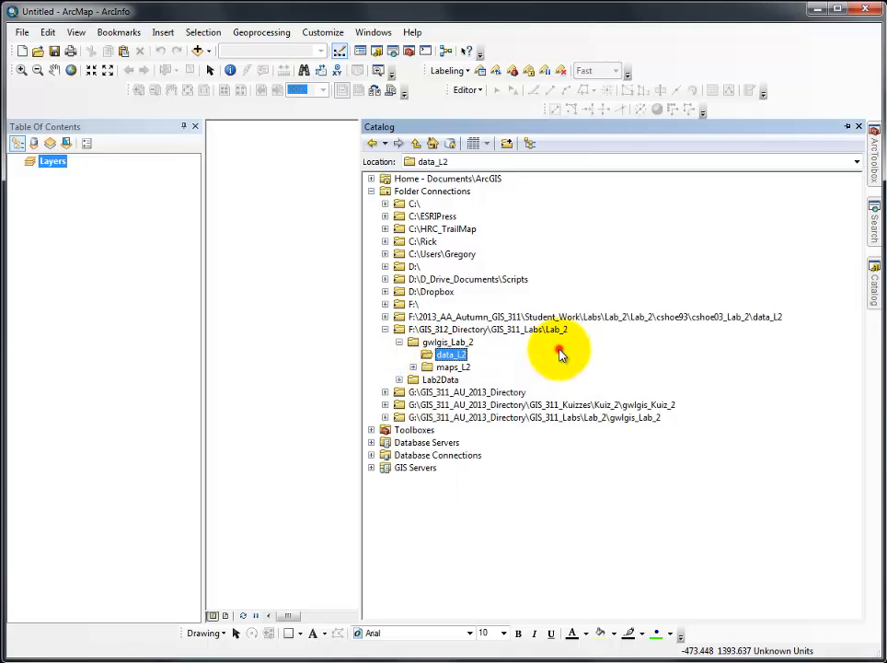
Create a new file geodatabase named Lab2Geodatabase in the data_L2 folder of the Lab_2 connection.
right_click(450, 356)
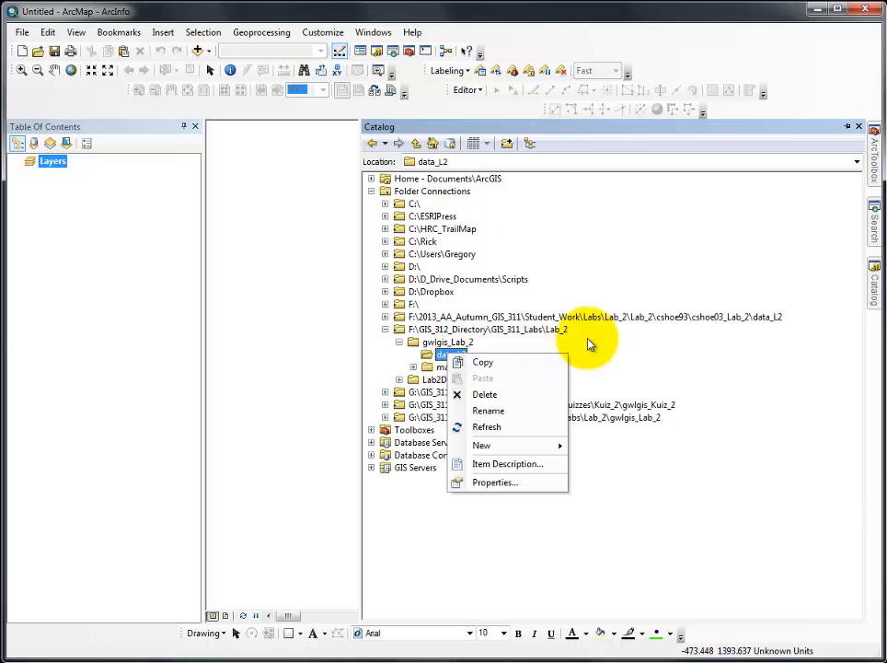
click(588, 339)
right_click(464, 359)
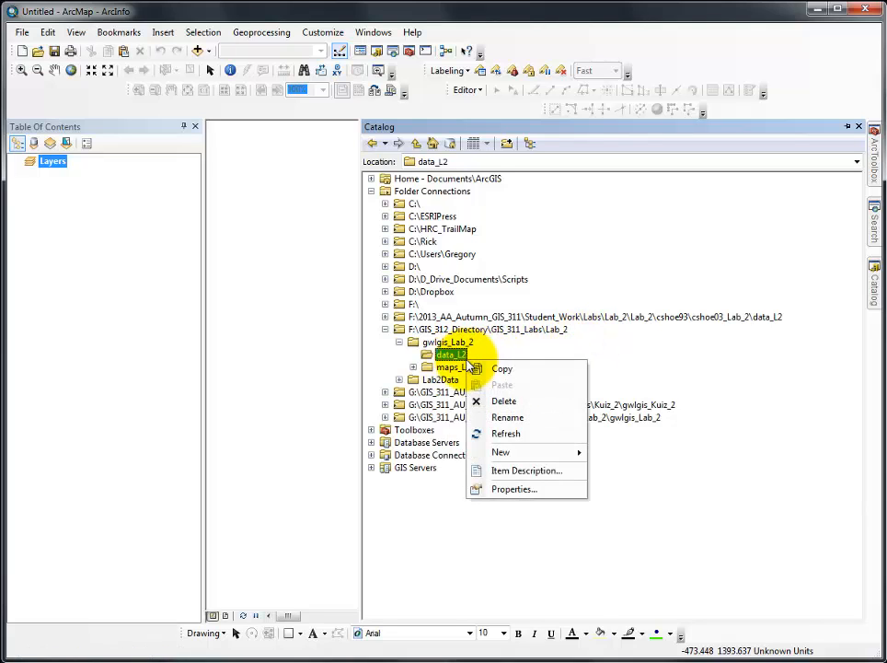
mouse_move(521, 458)
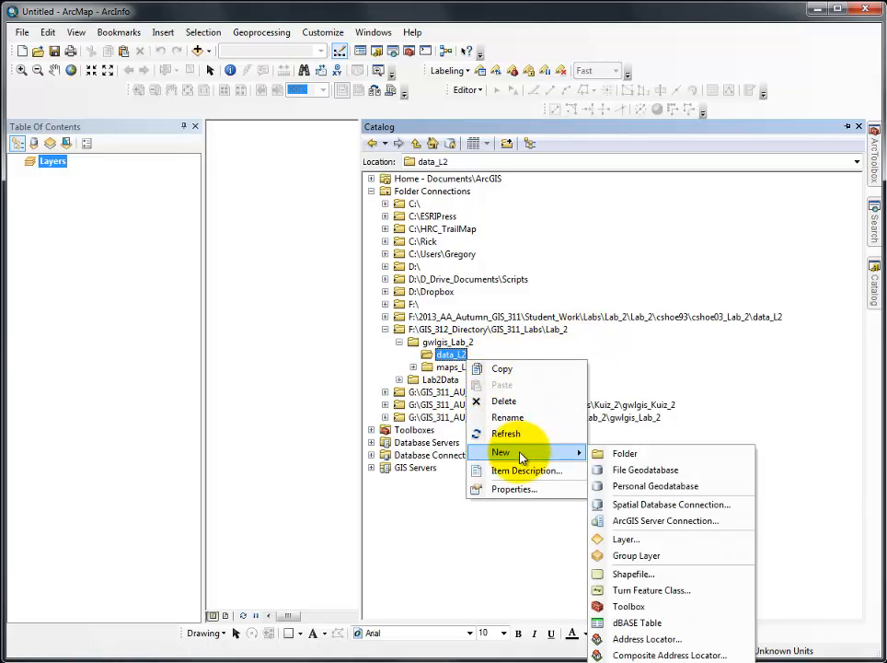
click(649, 472)
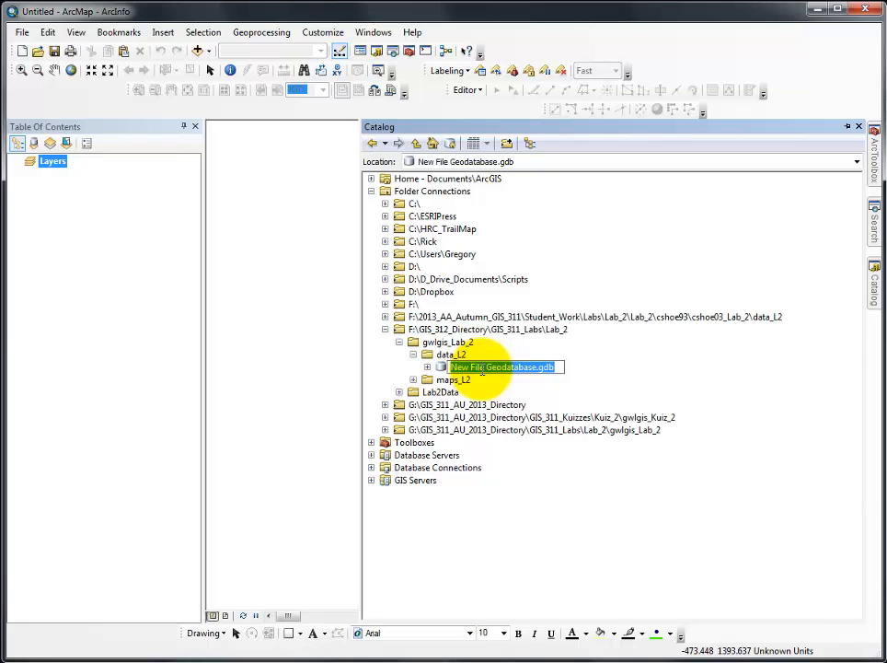
text(Lab)
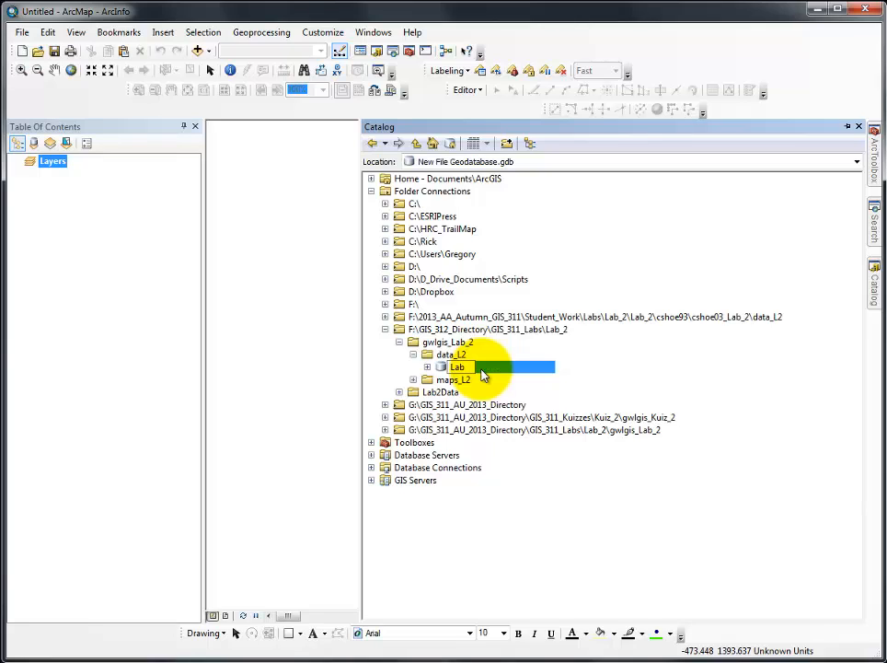
text(2Geodatabase)
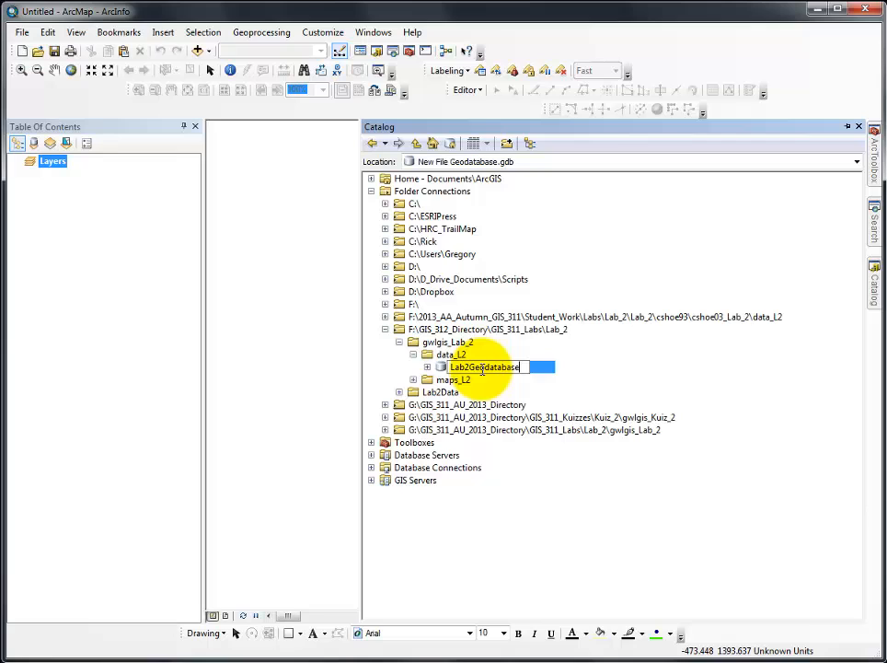
key(Escape)
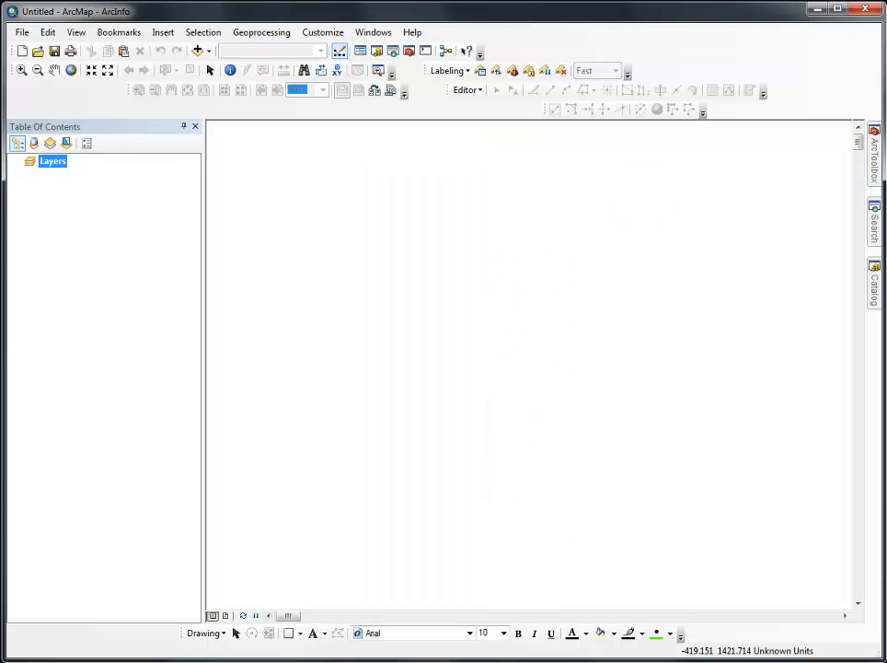
Start a new feature dataset in Lab2Geodatabase.gdb and name it PierceFloodsDataset.
mouse_move(872, 277)
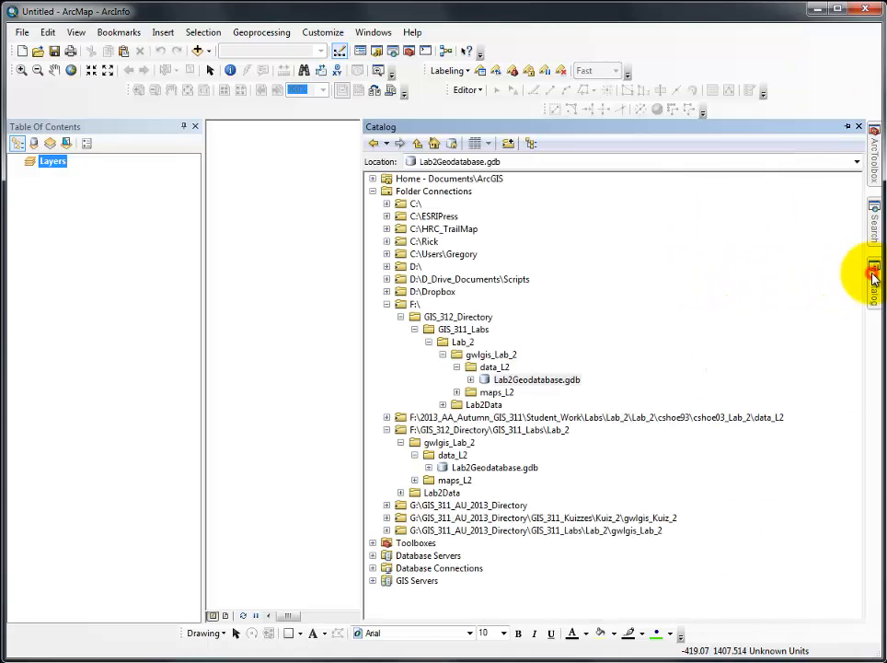
right_click(488, 382)
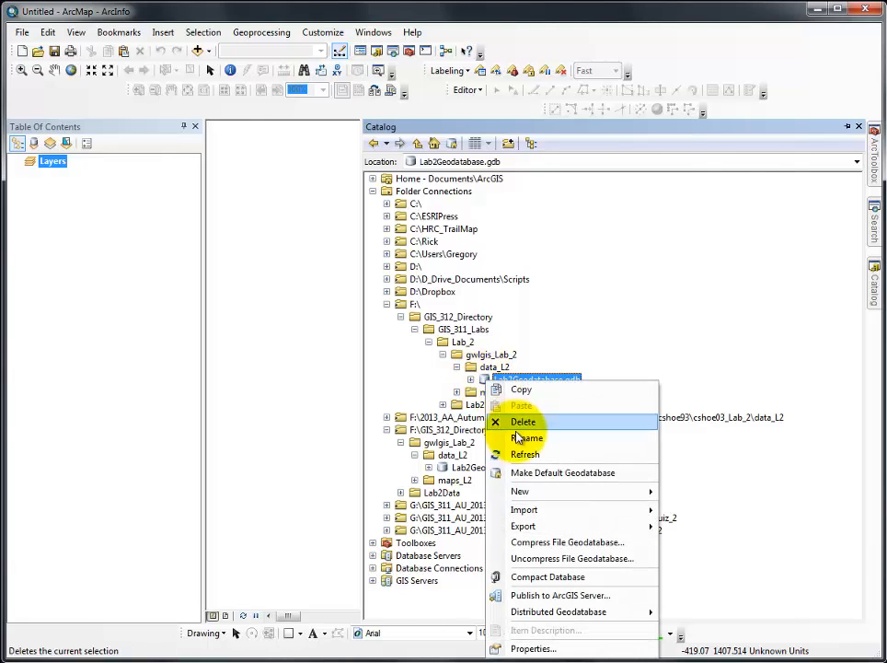
mouse_move(522, 495)
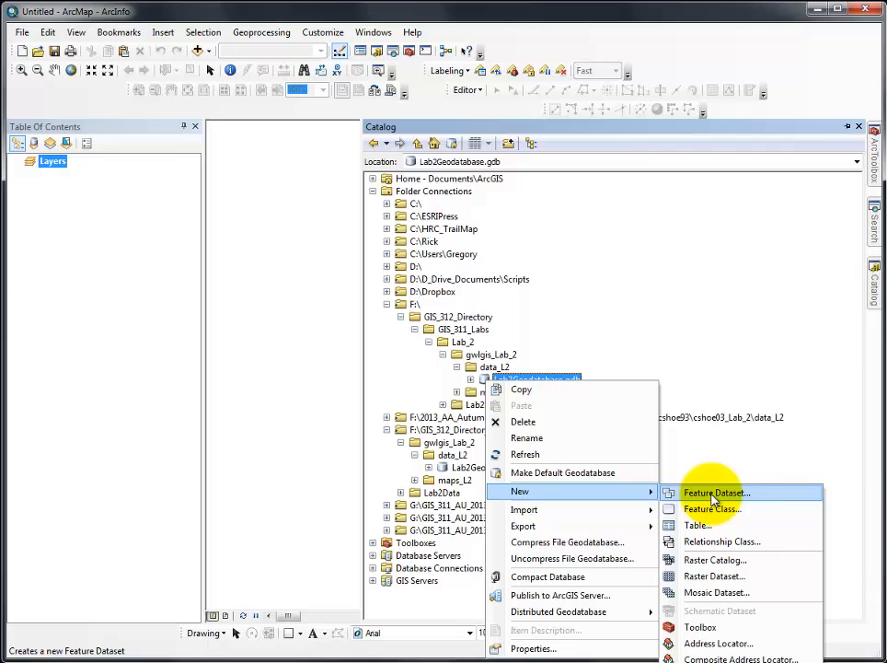
click(713, 495)
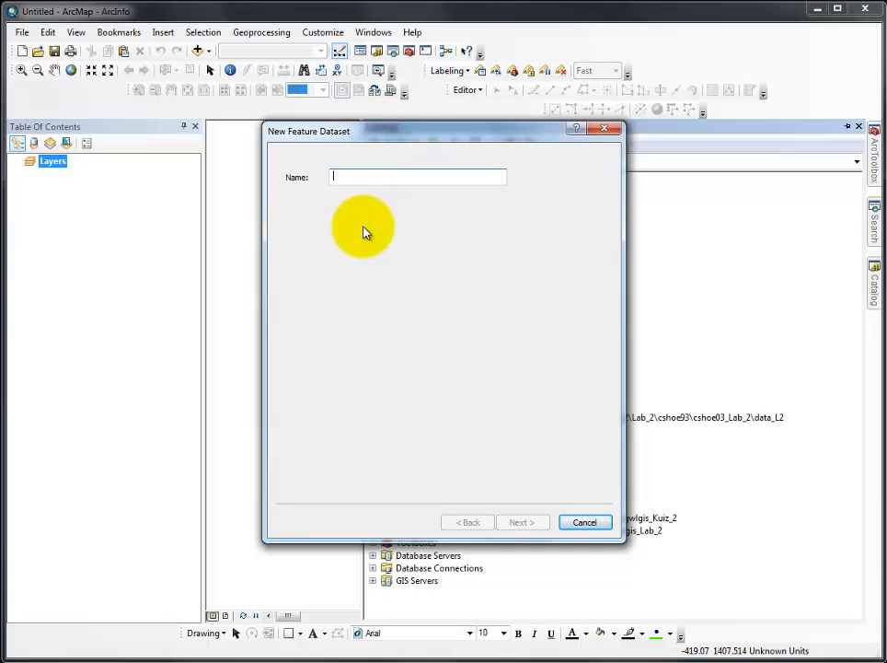
click(364, 175)
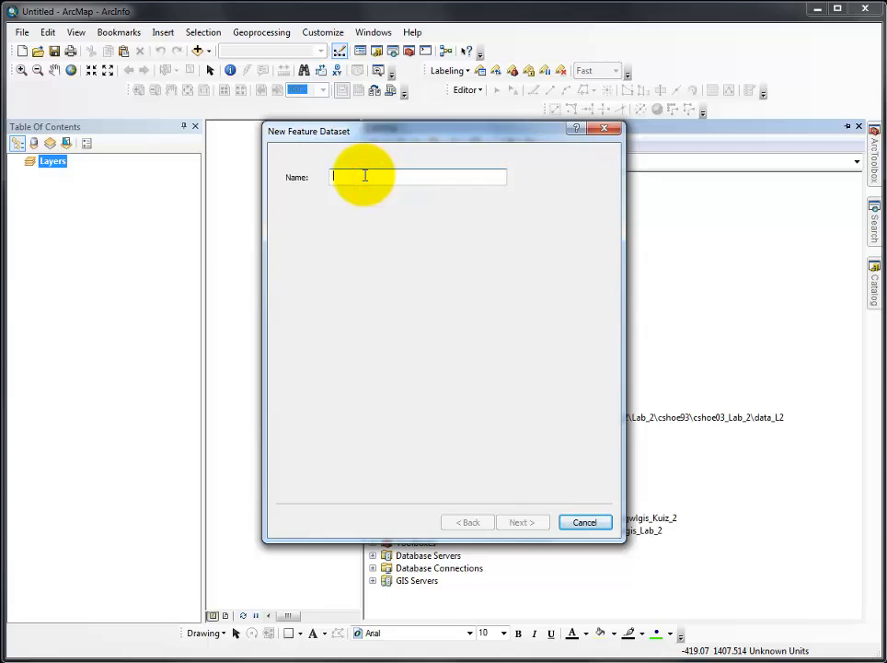
text(Pierce)
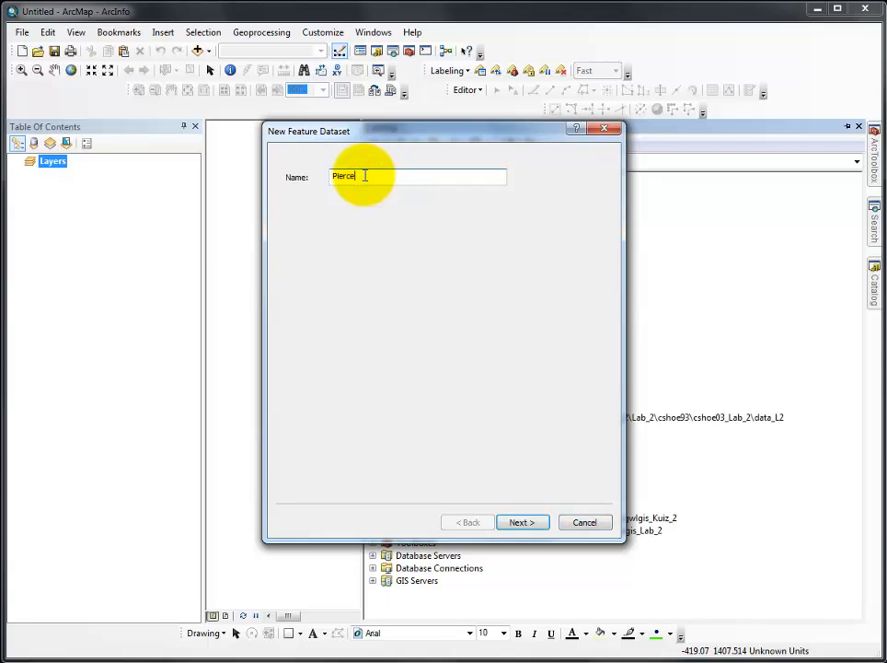
text(FloodsDataset)
click(522, 523)
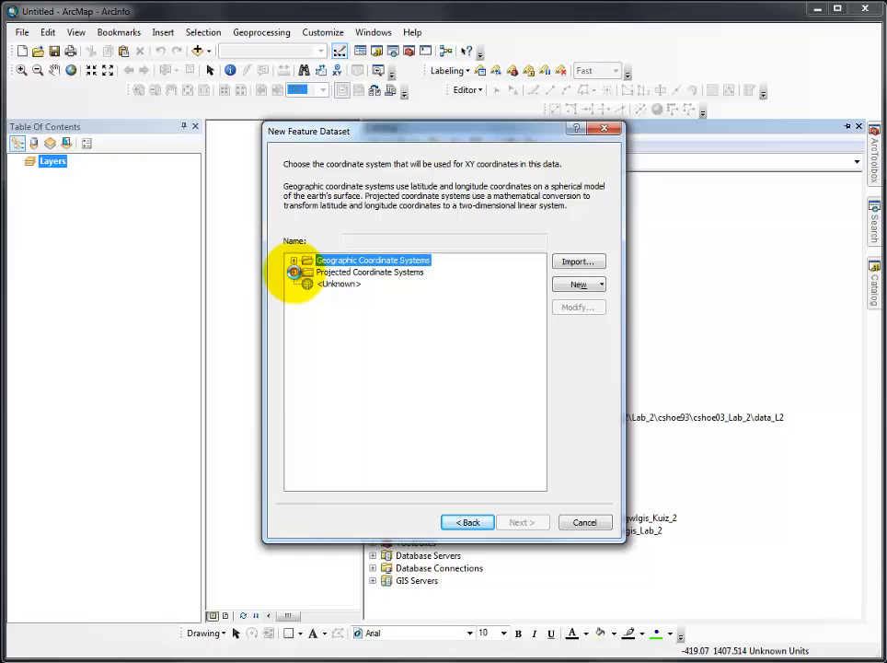
Set the dataset's XY coordinate system to the projected State Plane system NAD 1983 HARN StatePlane Washington South FIPS 4602 (US Feet).
click(294, 273)
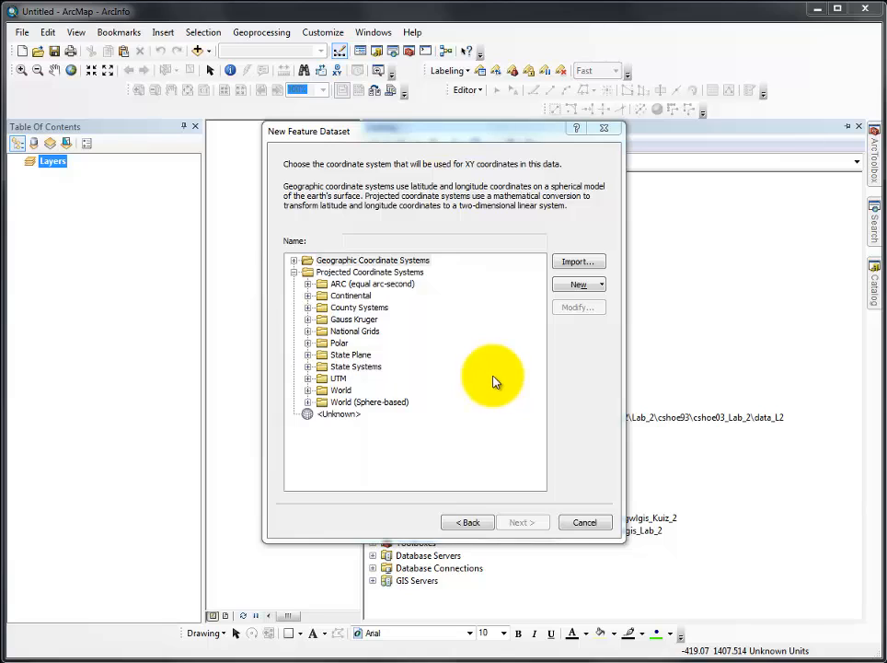
click(308, 355)
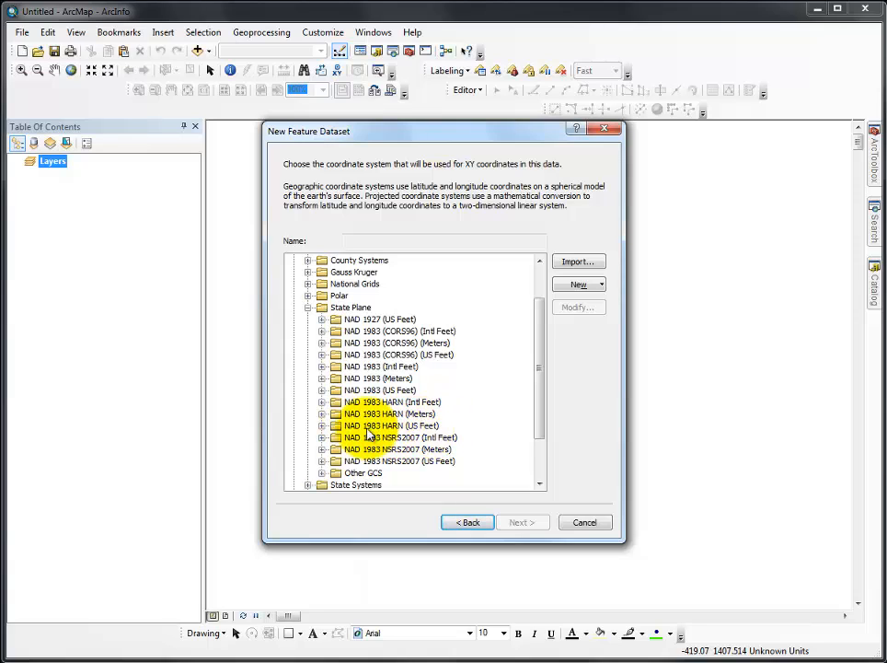
click(322, 425)
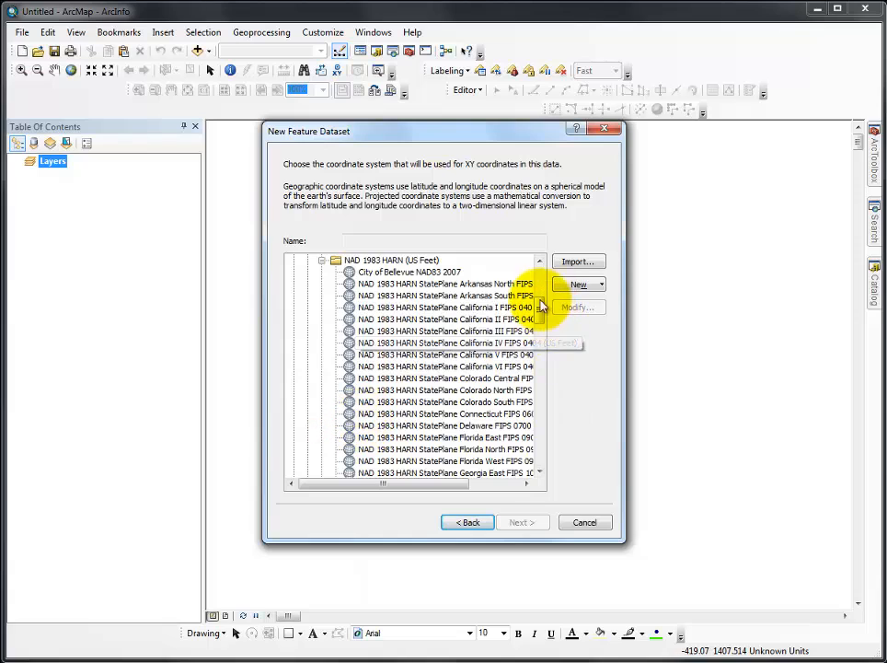
drag(539, 311, 534, 439)
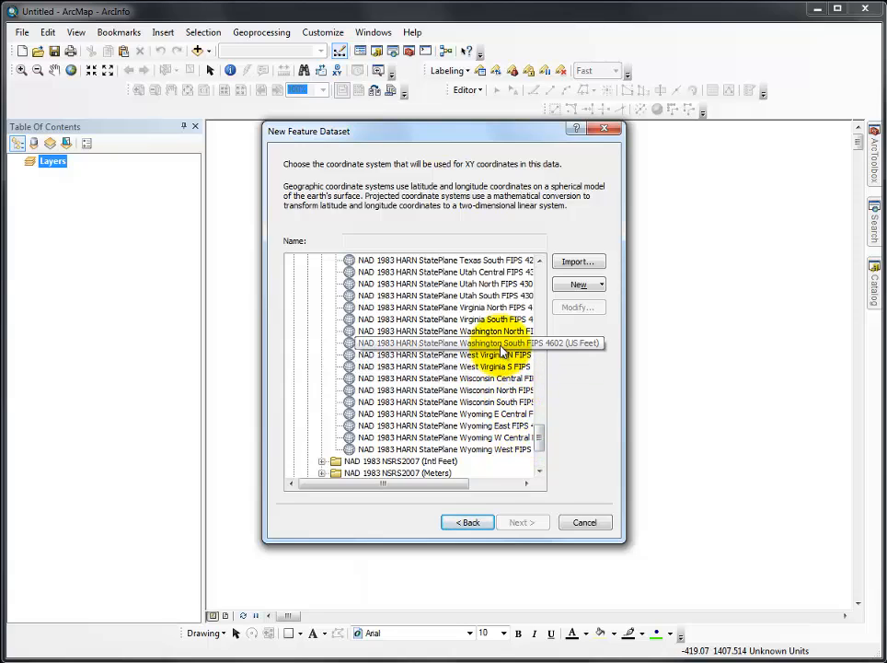
click(429, 344)
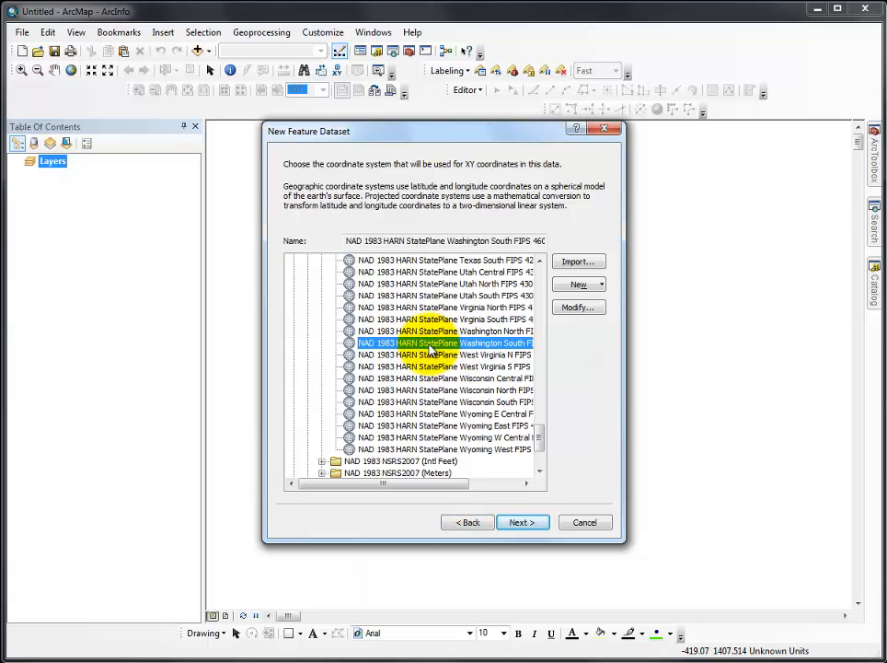
click(521, 524)
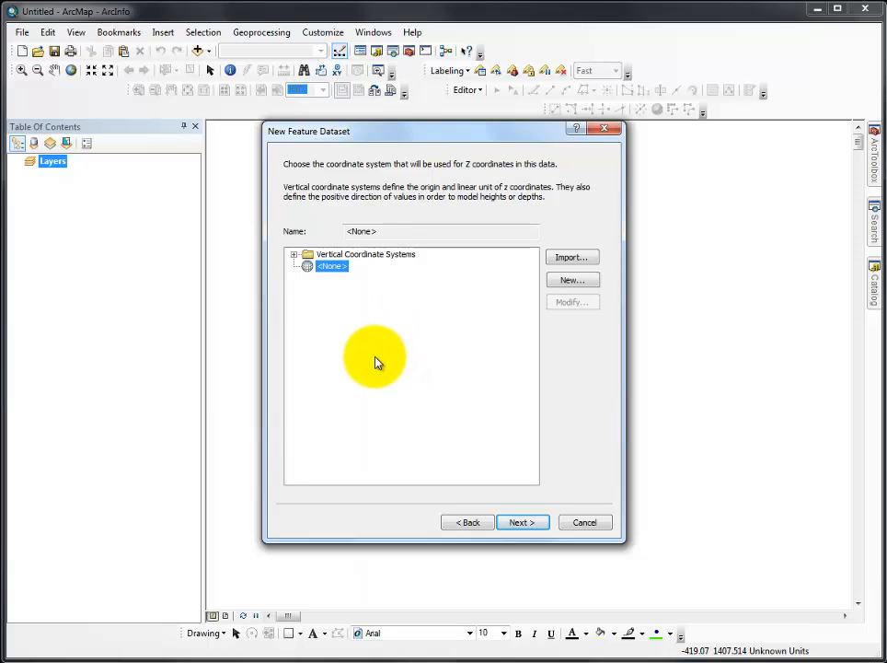
Finish the feature dataset with no vertical coordinate system and the default tolerances, and show the Catalog again.
click(521, 522)
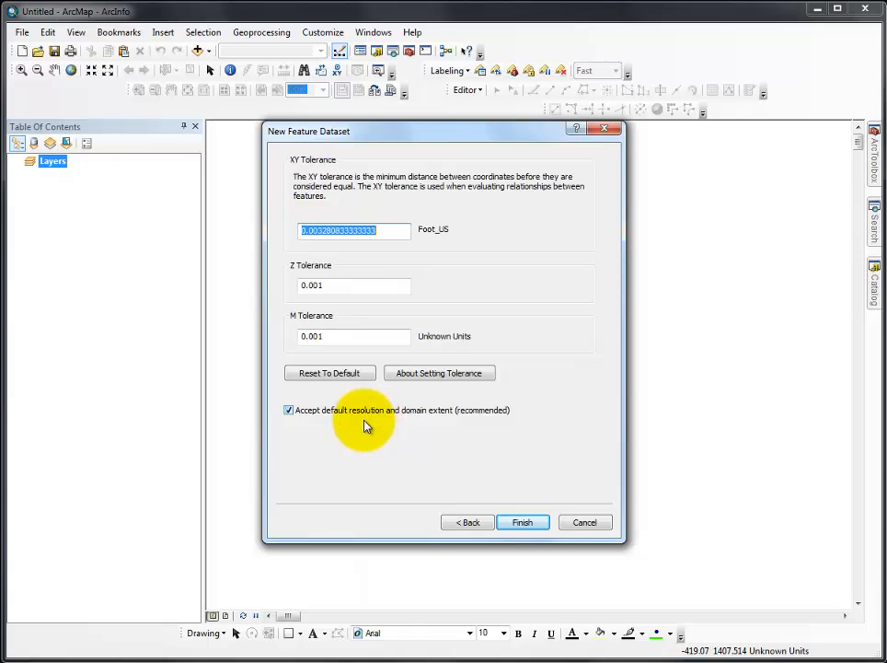
click(523, 523)
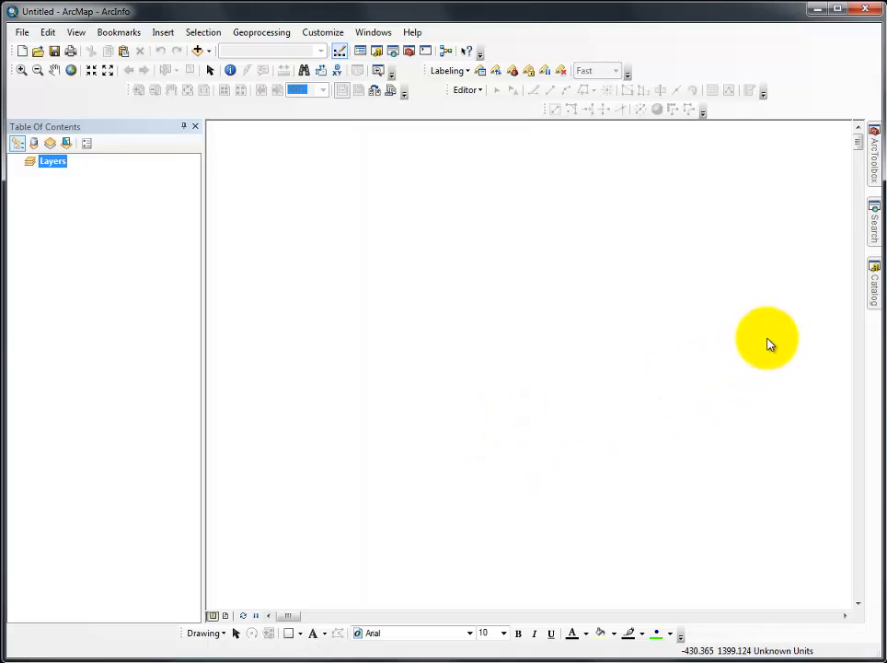
click(875, 293)
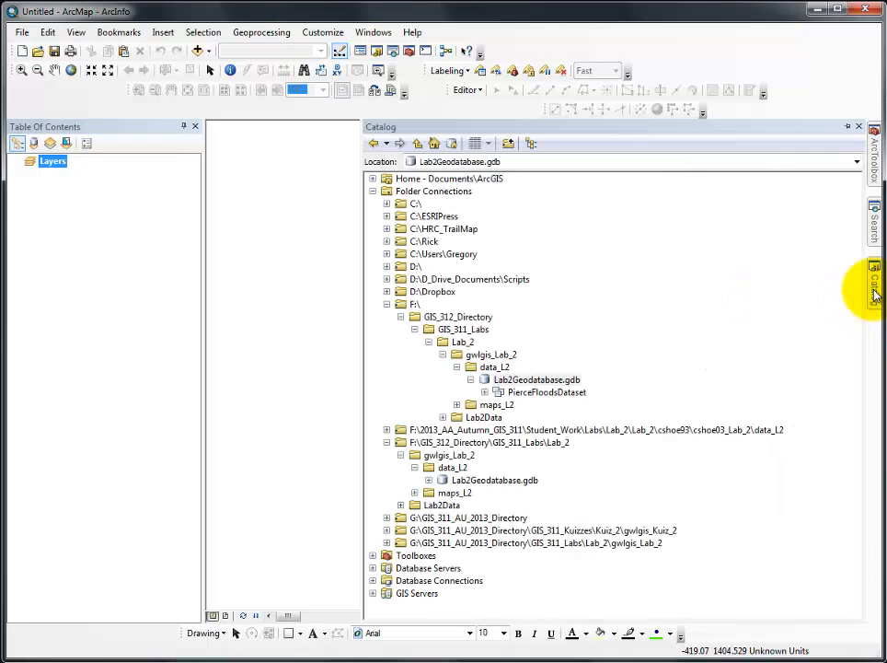